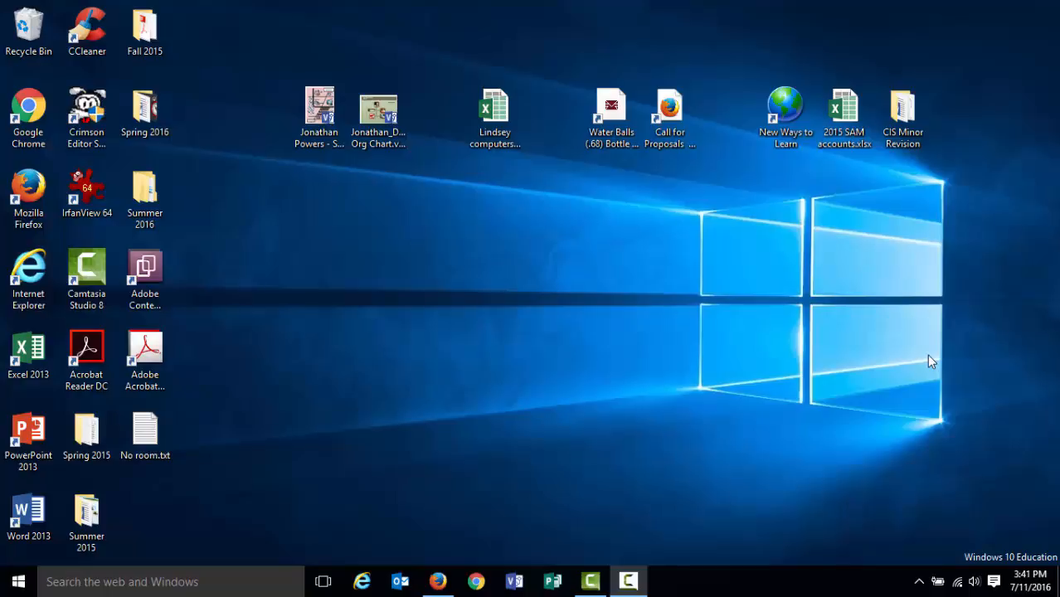
# Open the PortableApps.com home page in the browser and scroll through it.
pyautogui.click(437, 581)
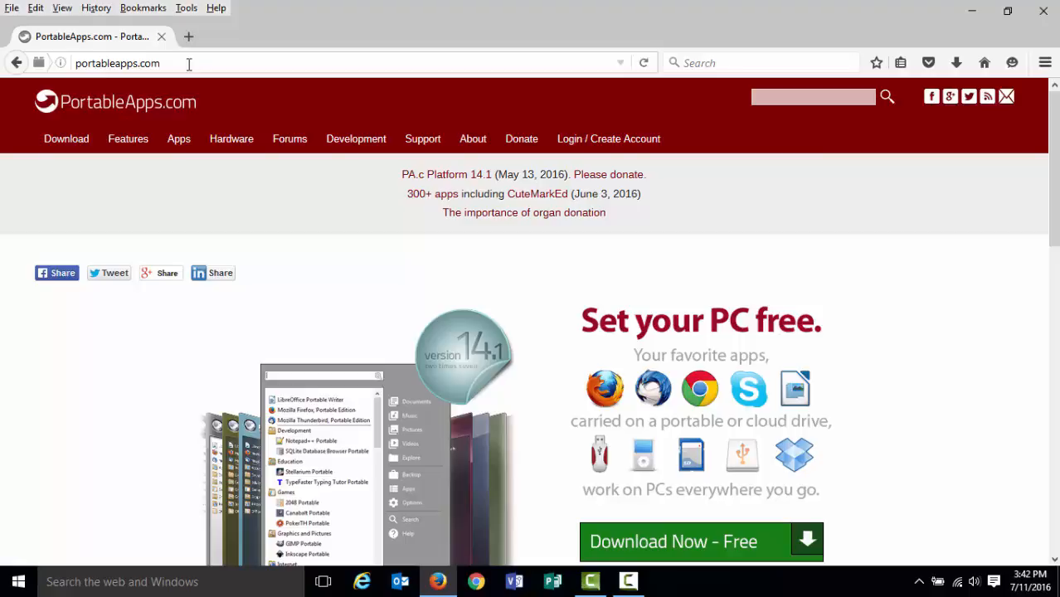
pyautogui.scroll(-5, 536, 365)
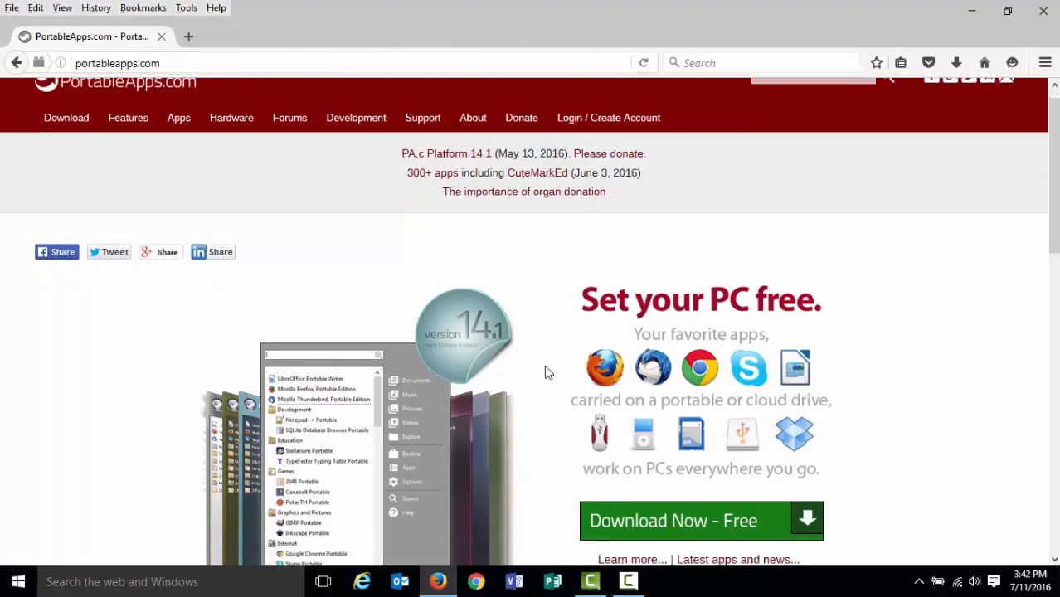
pyautogui.scroll(-2, 541, 378)
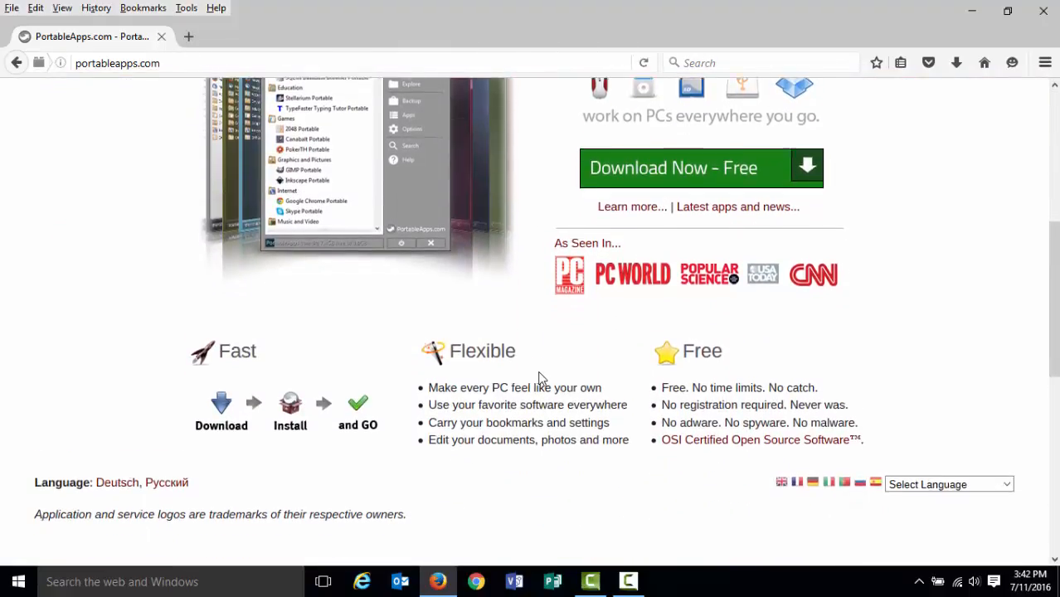
pyautogui.scroll(7, 540, 378)
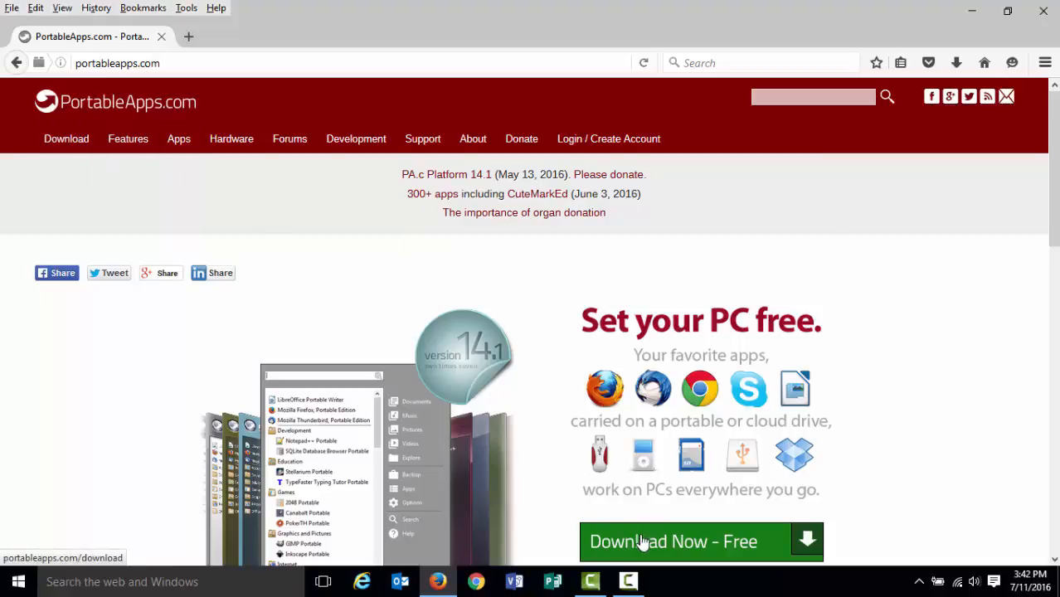
# Open the Download page and review the PortableApps.com Platform 14.1 download details.
pyautogui.click(56, 146)
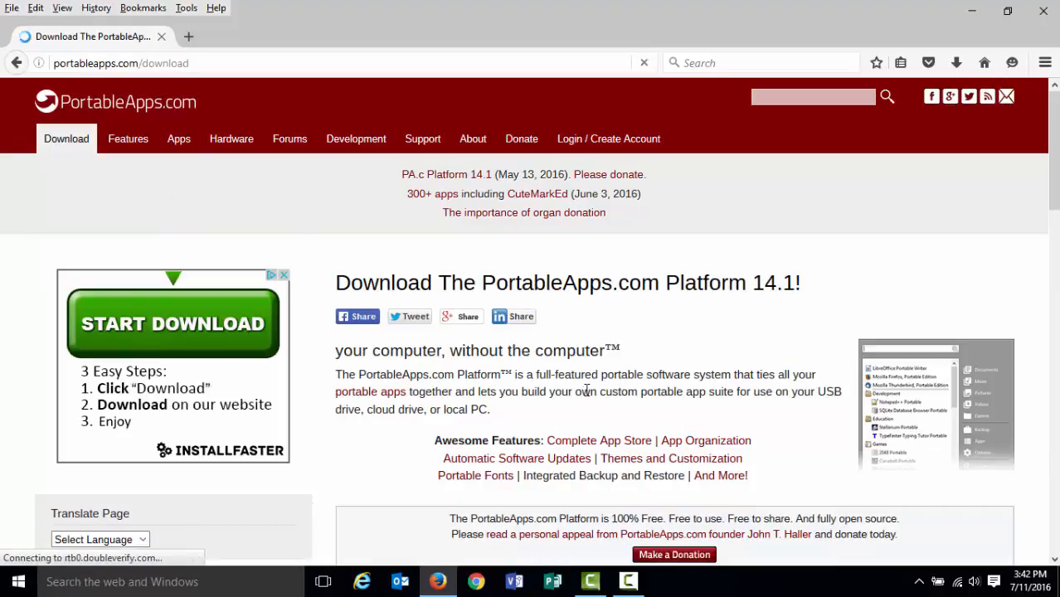
pyautogui.scroll(-3, 511, 398)
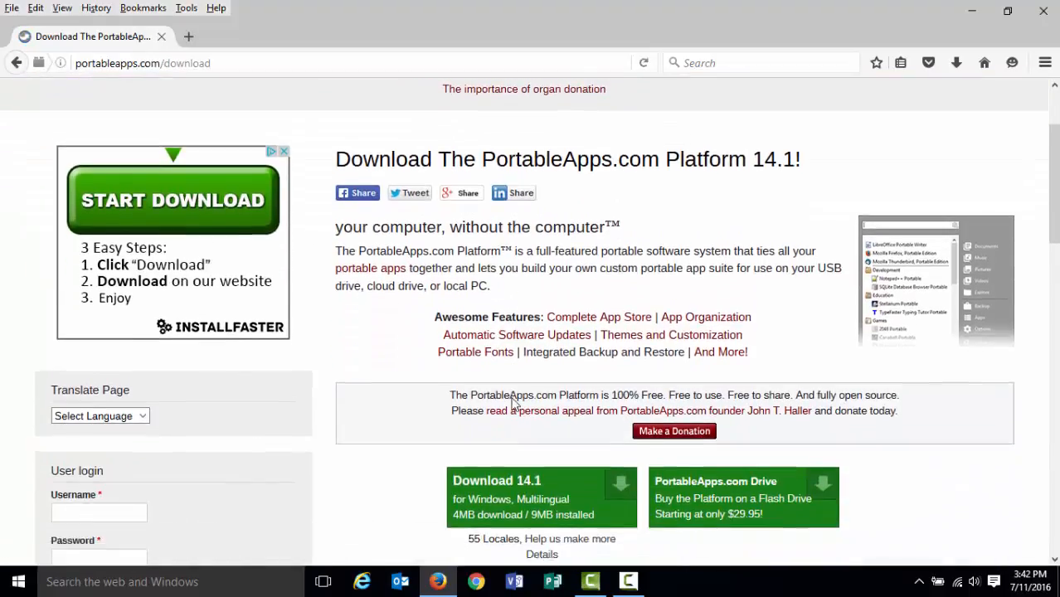
pyautogui.scroll(-5, 513, 402)
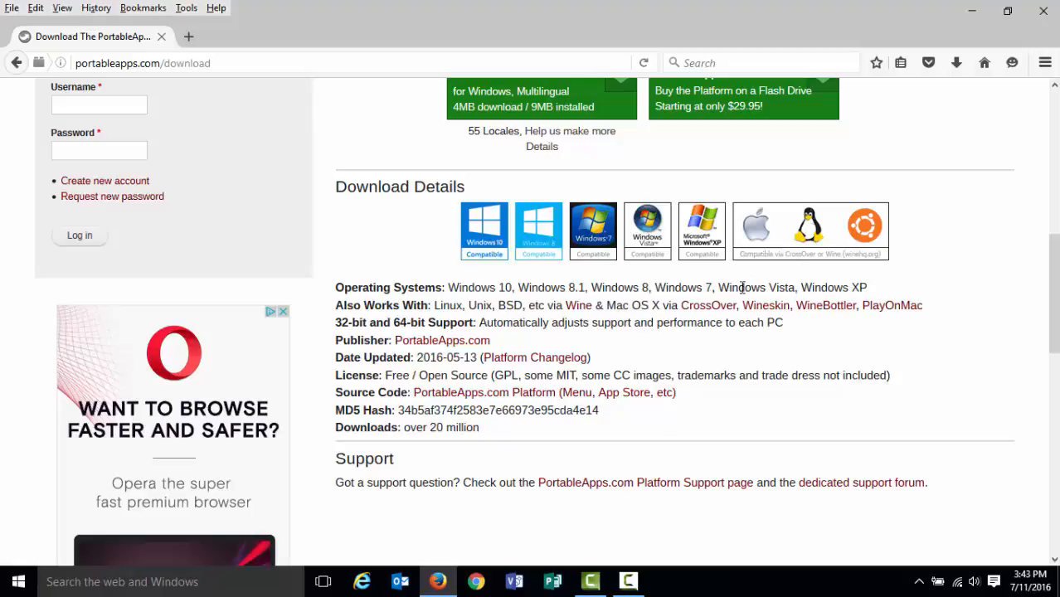
pyautogui.scroll(3, 430, 297)
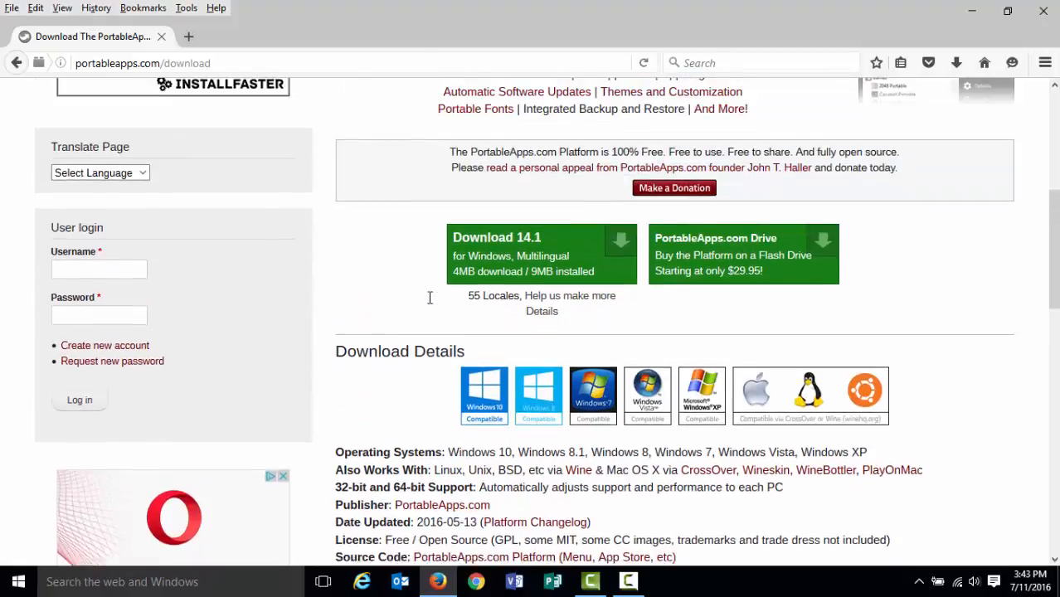
pyautogui.scroll(2, 431, 307)
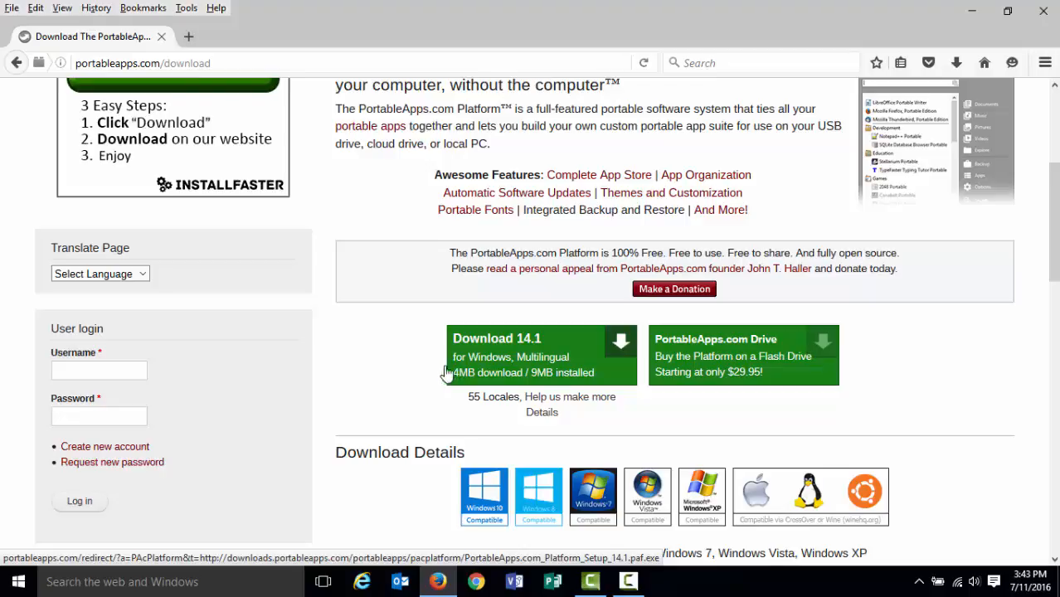
# Open File Explorer and browse to the Removable Disk (D:) drive.
pyautogui.rightClick(12, 583)
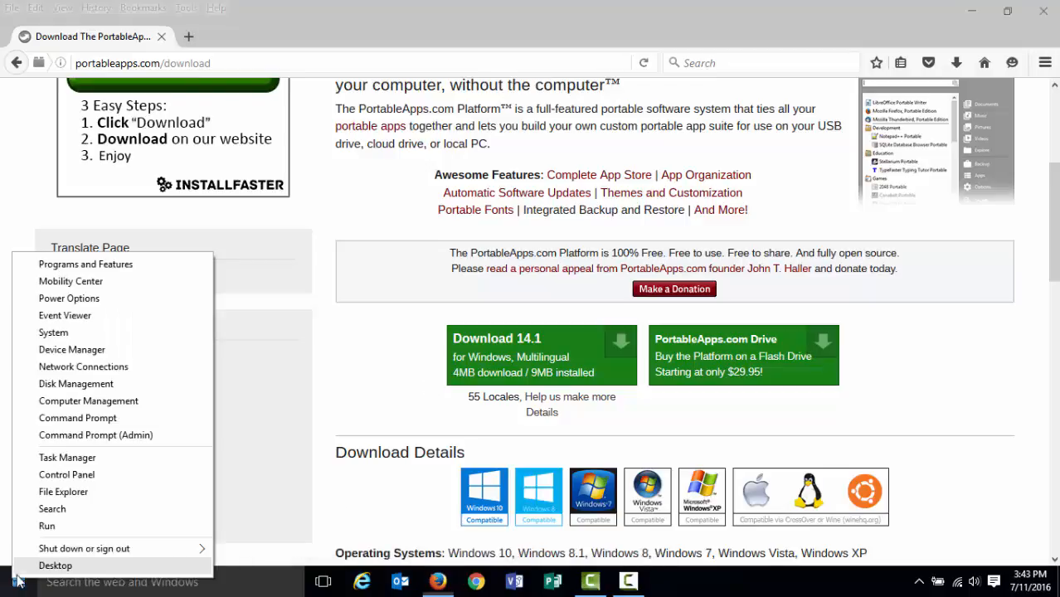
pyautogui.click(64, 496)
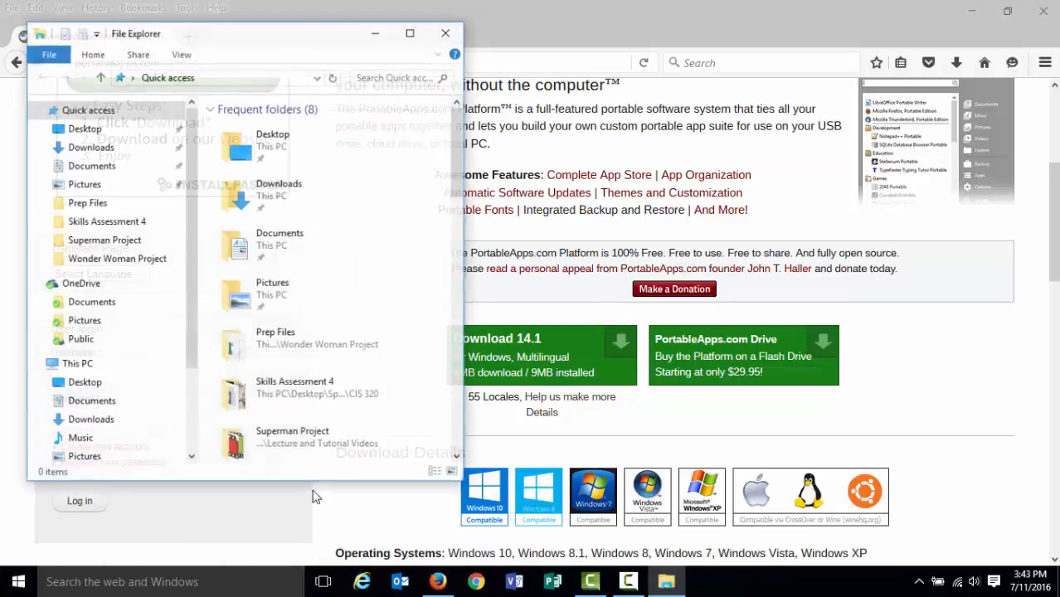
pyautogui.scroll(-2, 195, 218)
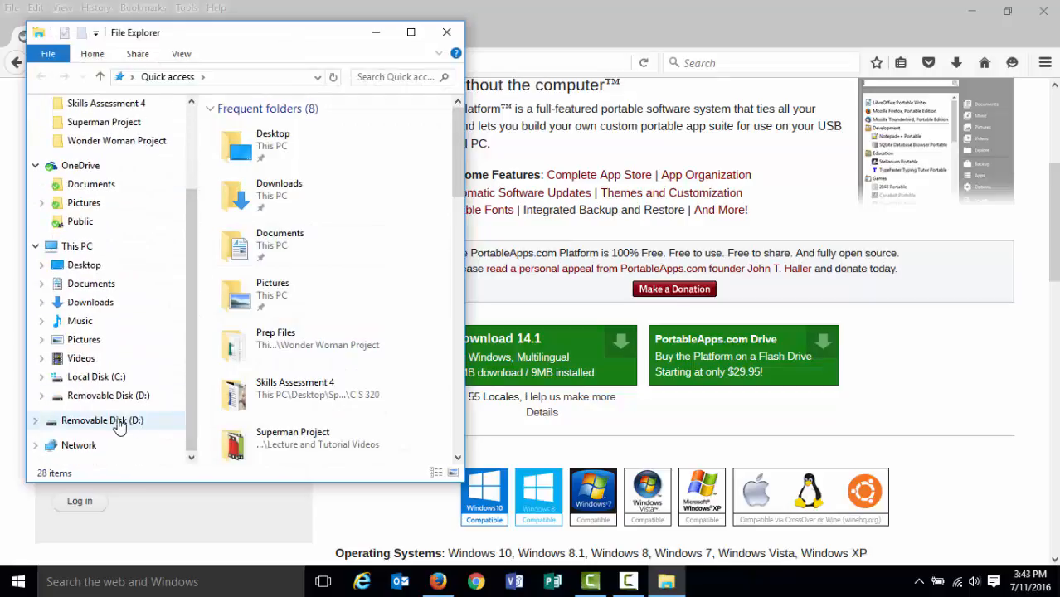
pyautogui.click(130, 425)
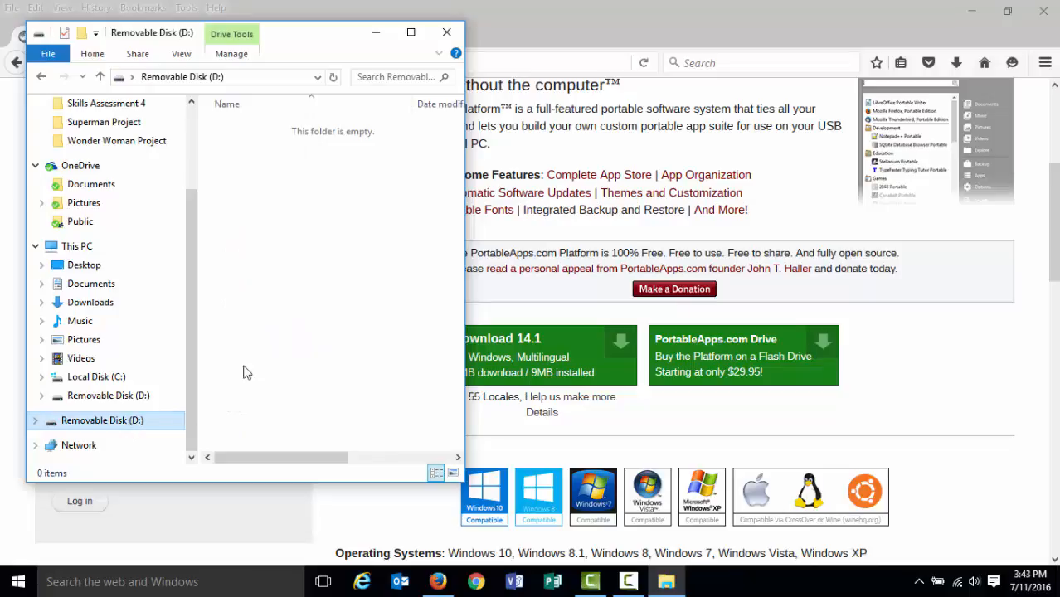
# Create a new folder on Removable Disk (D:) named CIS 320 Poratable Apps.
pyautogui.rightClick(286, 212)
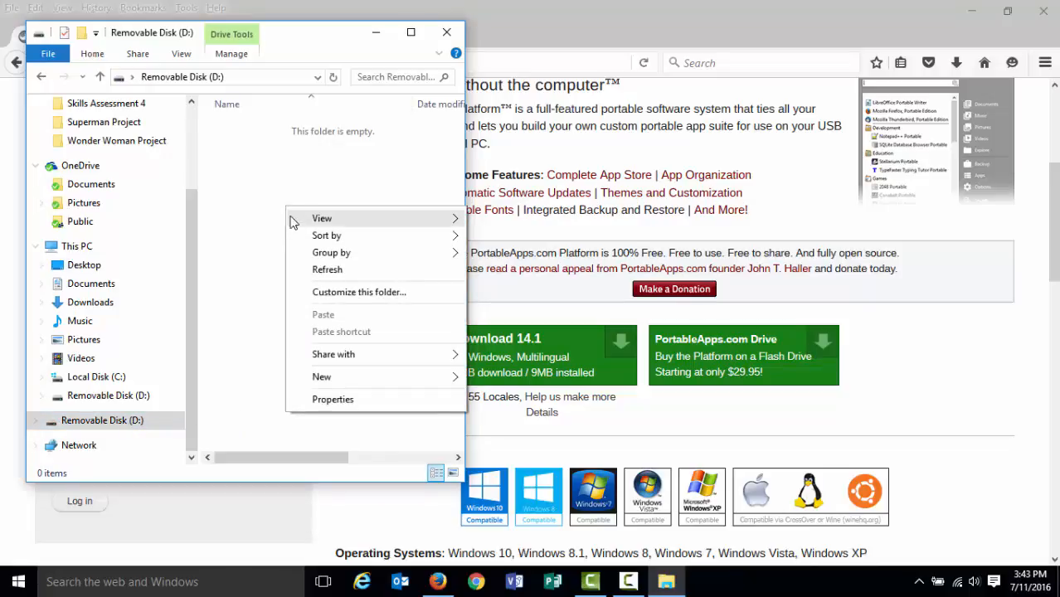
pyautogui.moveTo(314, 379)
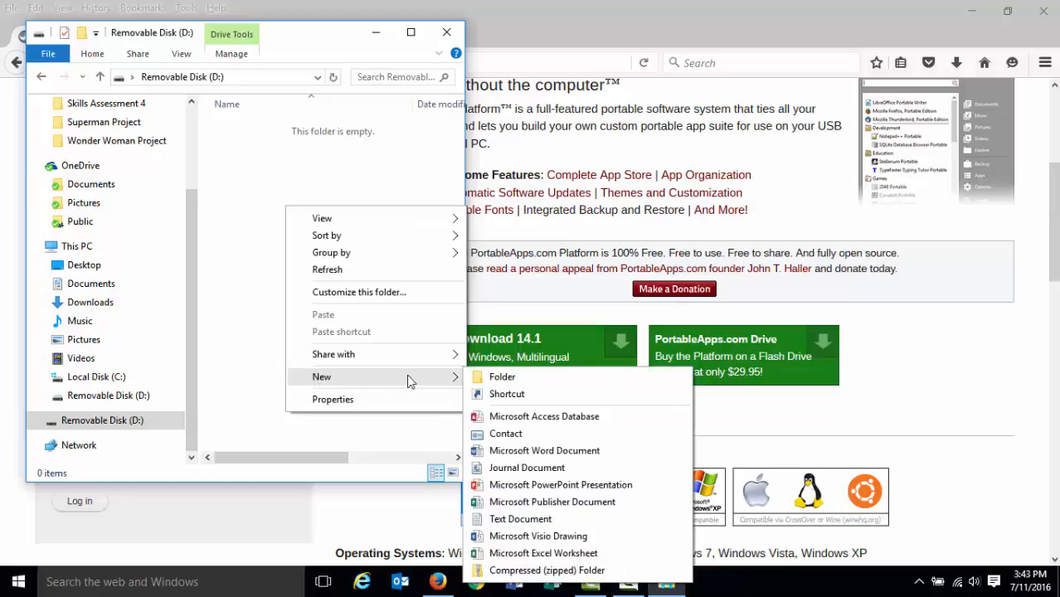
pyautogui.click(484, 379)
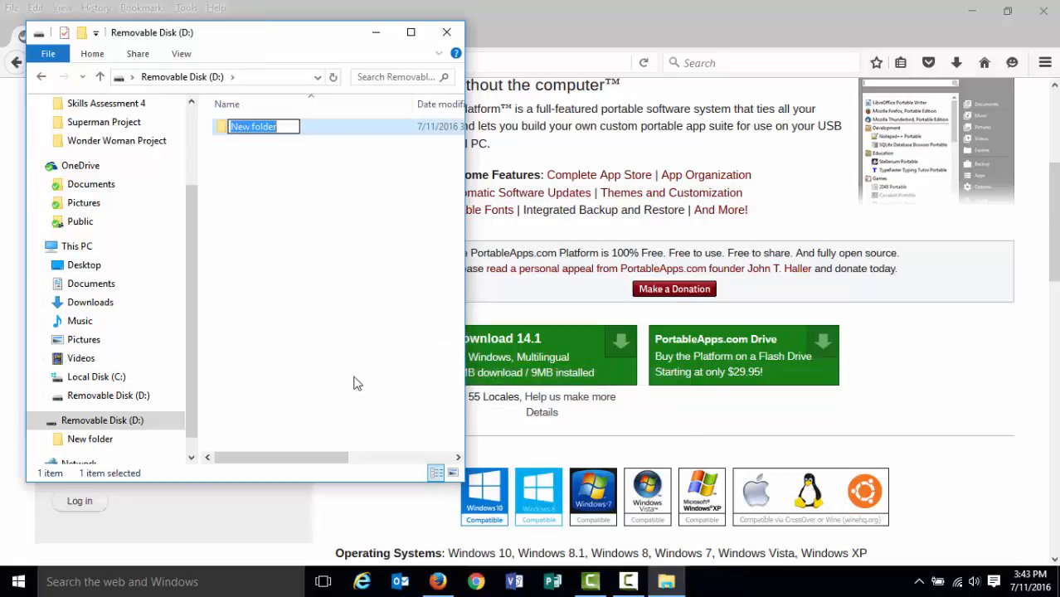
pyautogui.write('CIS 320 P')
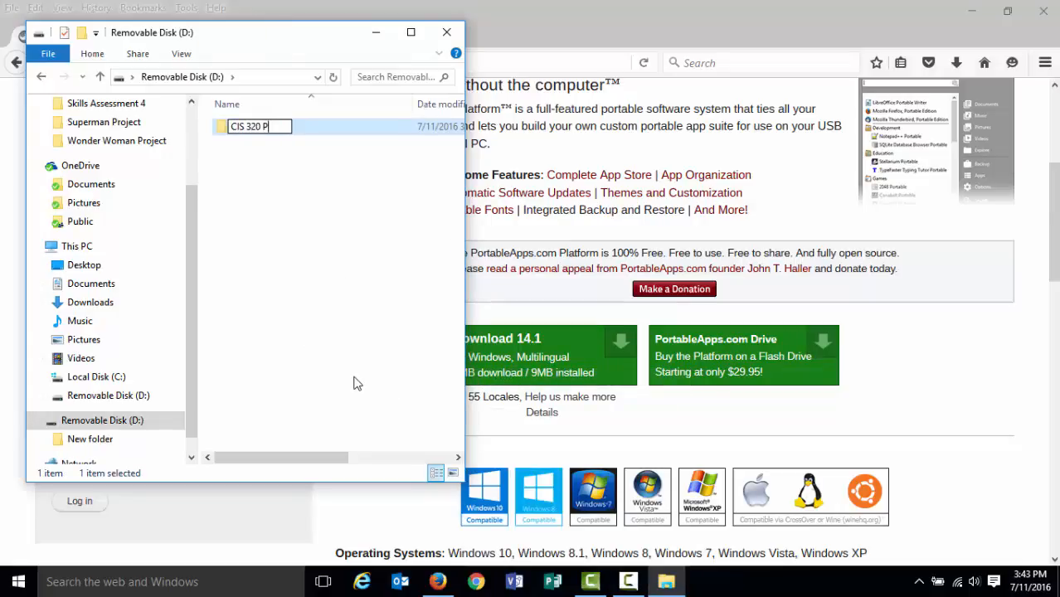
pyautogui.write('oratabl')
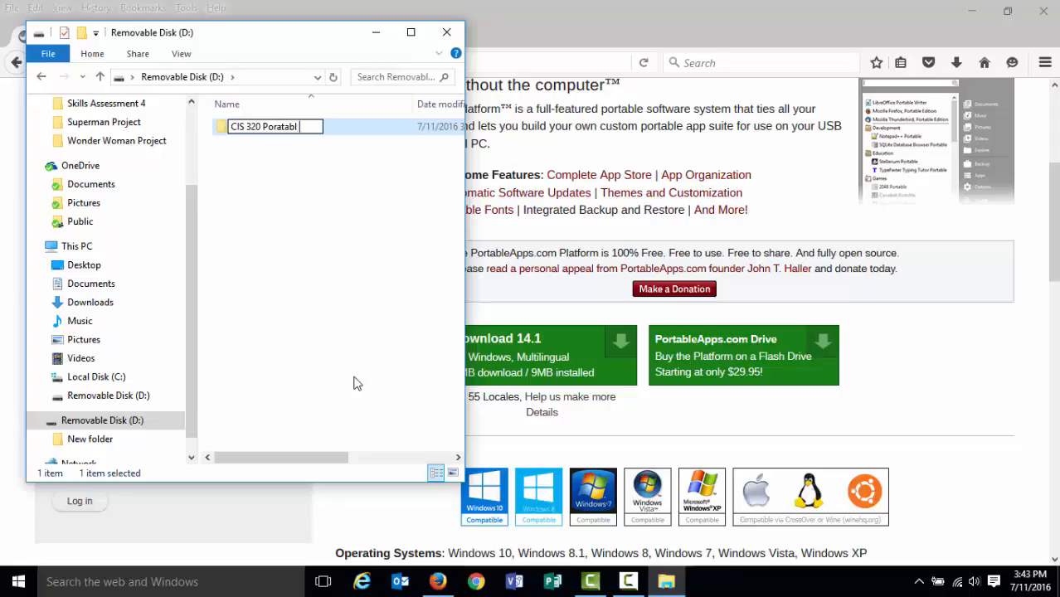
pyautogui.write(' A')
pyautogui.press('BackSpace')
pyautogui.press('BackSpace')
pyautogui.write('e Apps')
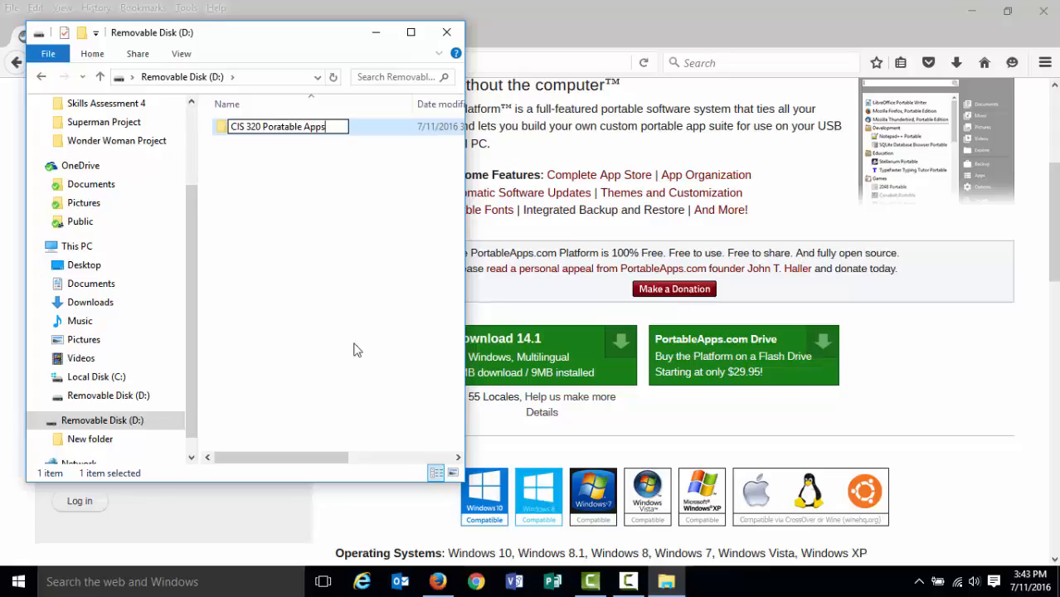
pyautogui.click(297, 210)
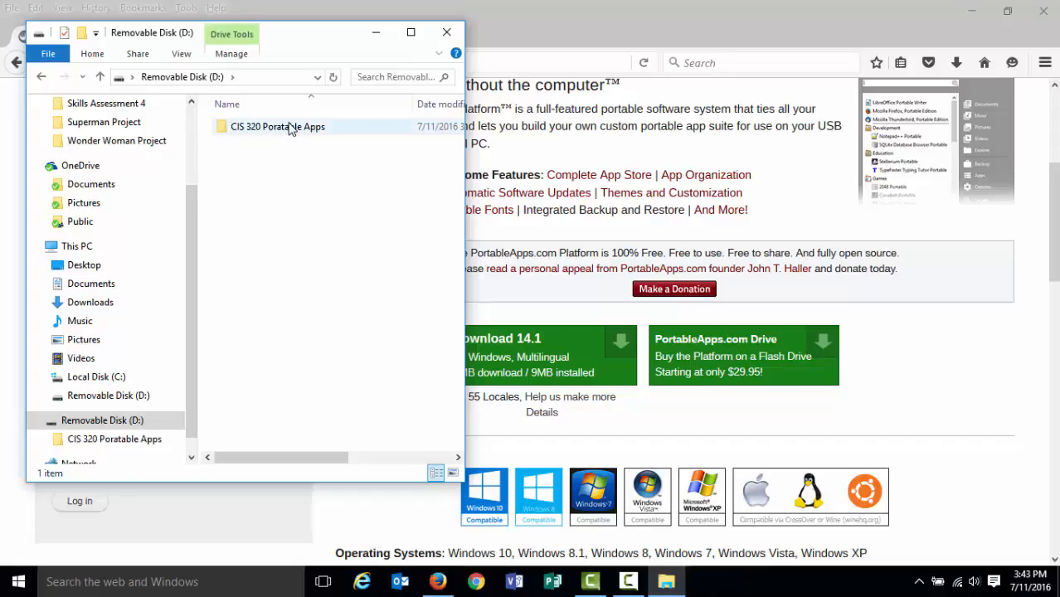
# Open the CIS 320 Poratable Apps folder, then return to the Removable Disk (D:) root.
pyautogui.doubleClick(291, 128)
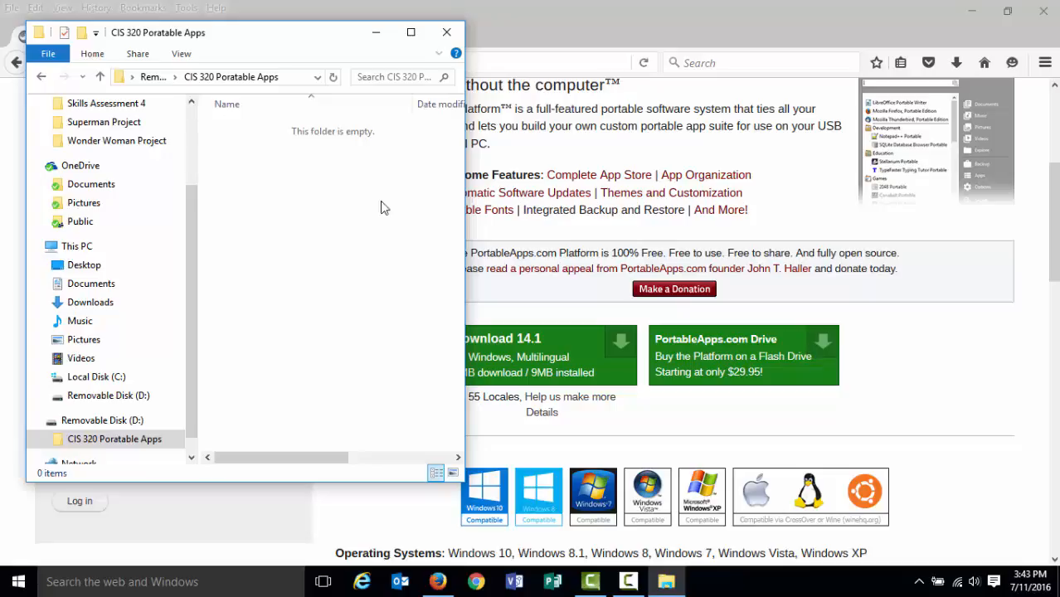
pyautogui.click(375, 37)
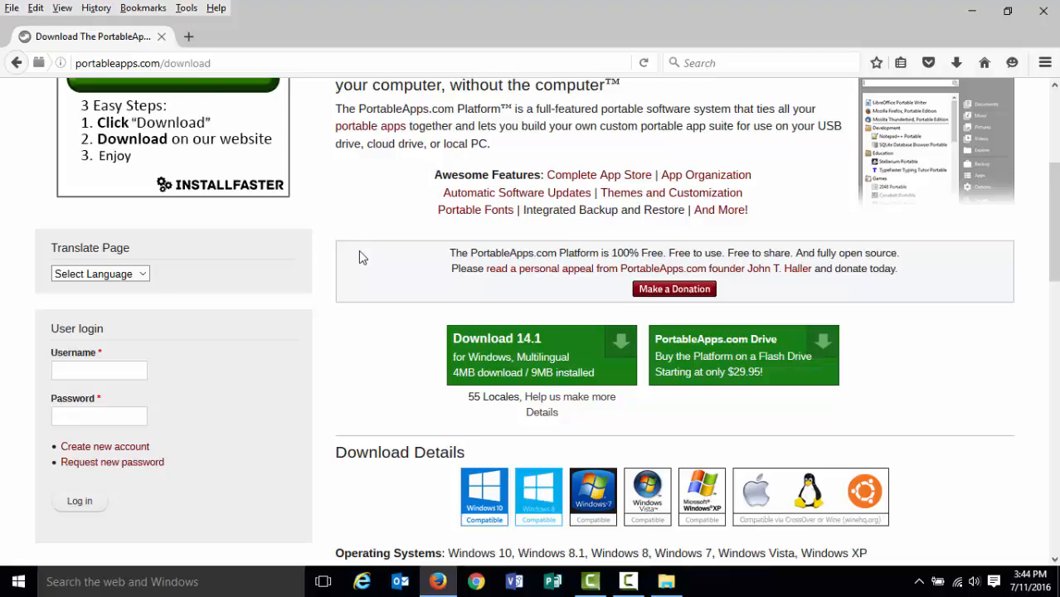
pyautogui.click(666, 581)
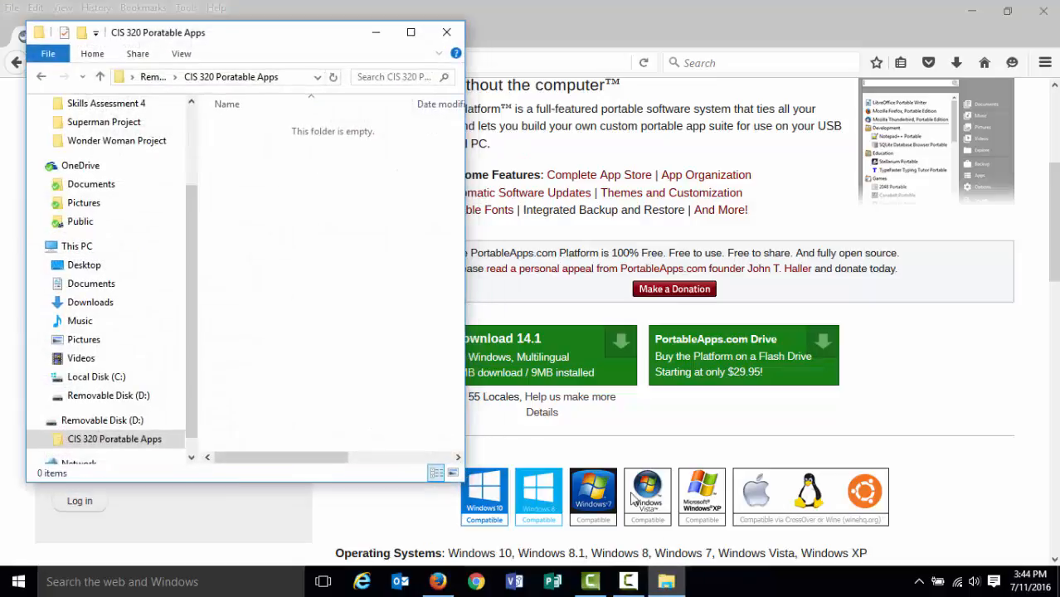
pyautogui.click(152, 77)
pyautogui.click(269, 168)
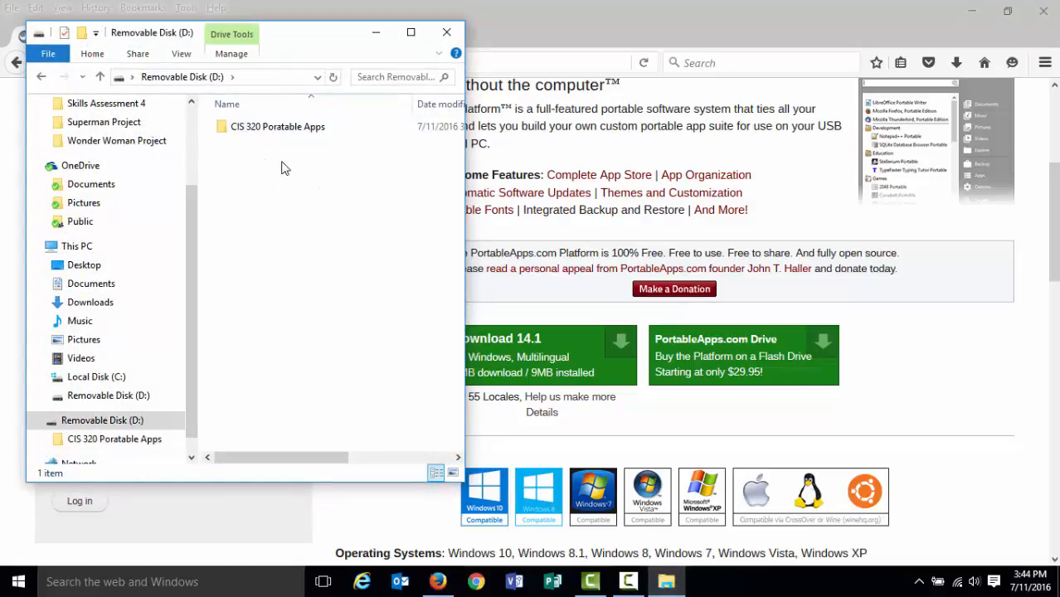
pyautogui.doubleClick(282, 128)
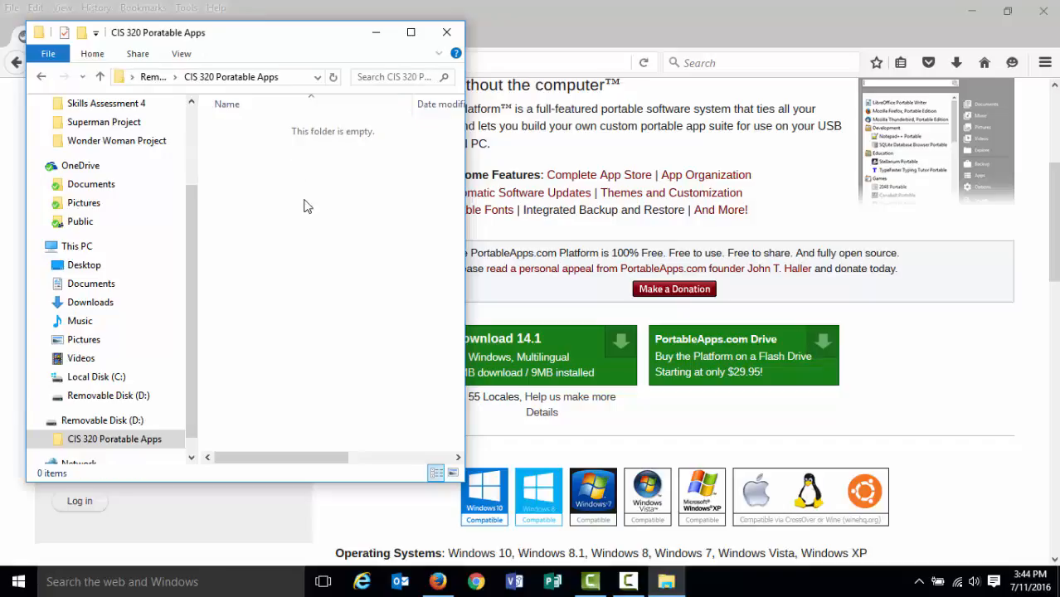
pyautogui.click(154, 77)
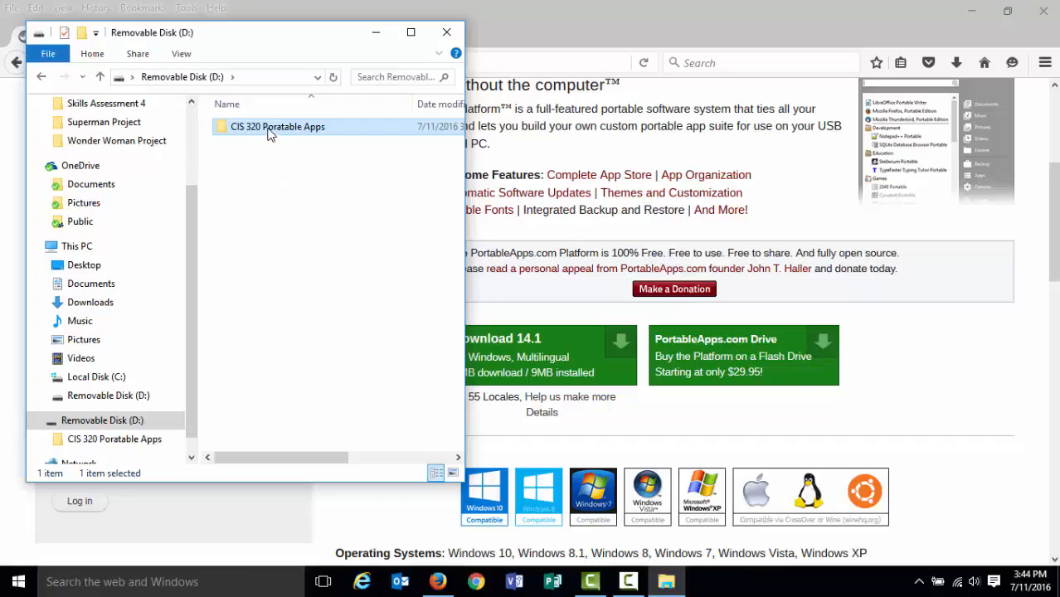
pyautogui.click(282, 192)
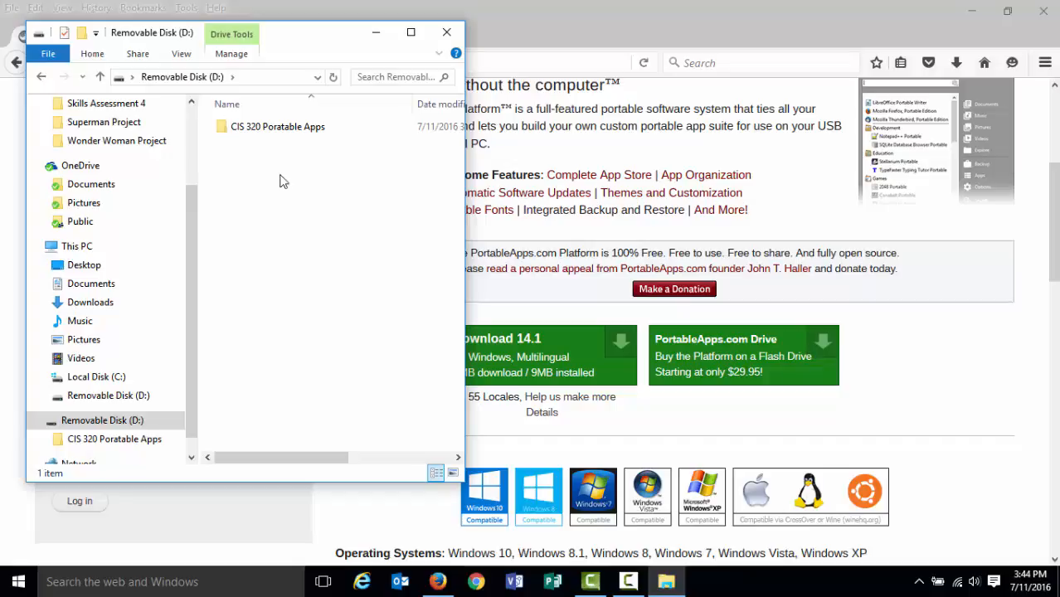
pyautogui.click(287, 128)
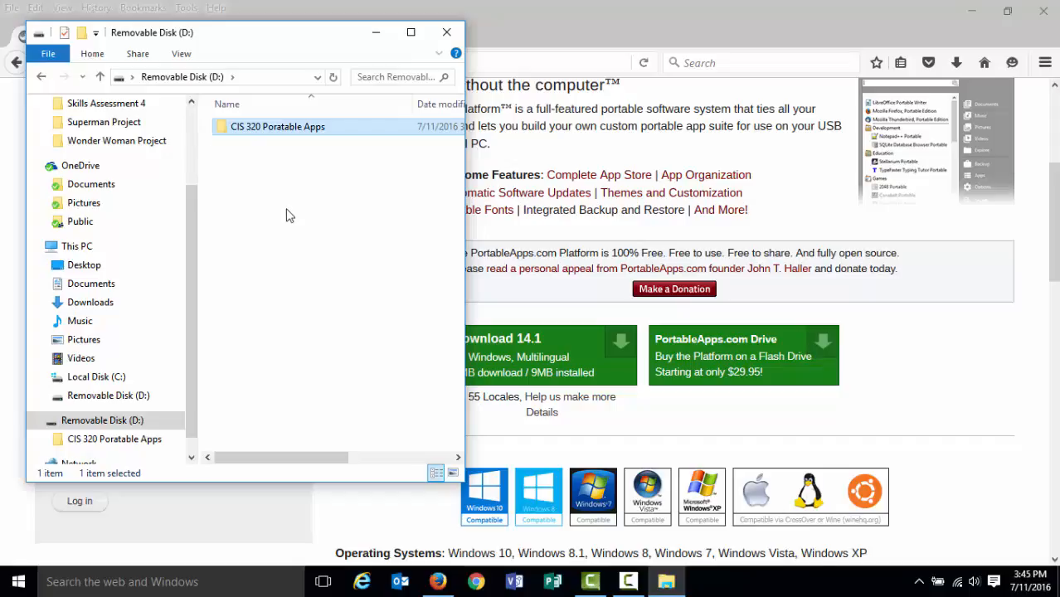
pyautogui.click(289, 216)
pyautogui.click(278, 133)
pyautogui.click(308, 184)
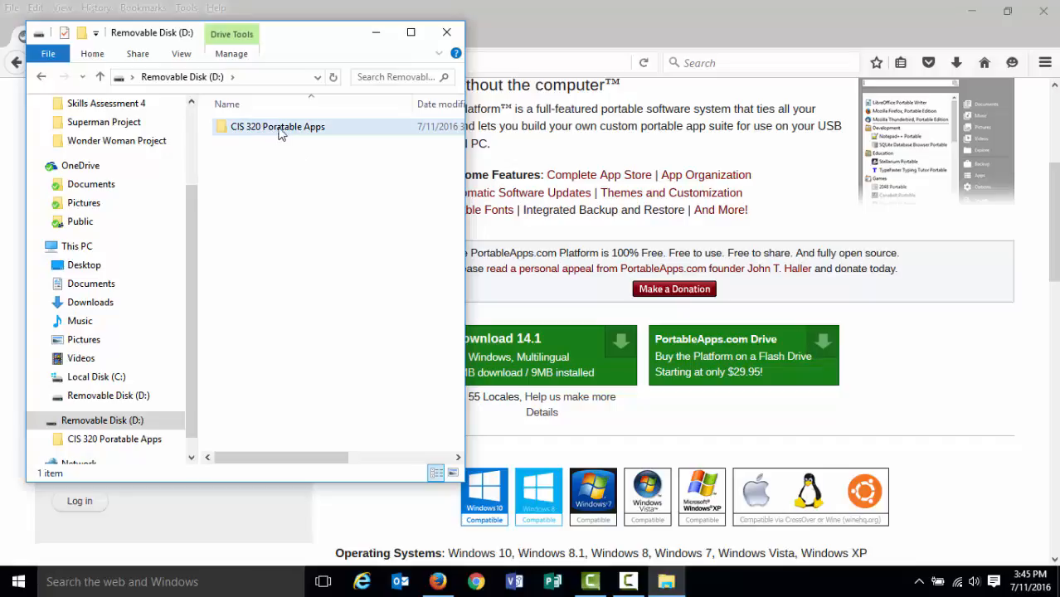
# Create a new folder on Removable Disk (D:) named with the user's full name followed by Wonder Woman Project.
pyautogui.rightClick(268, 177)
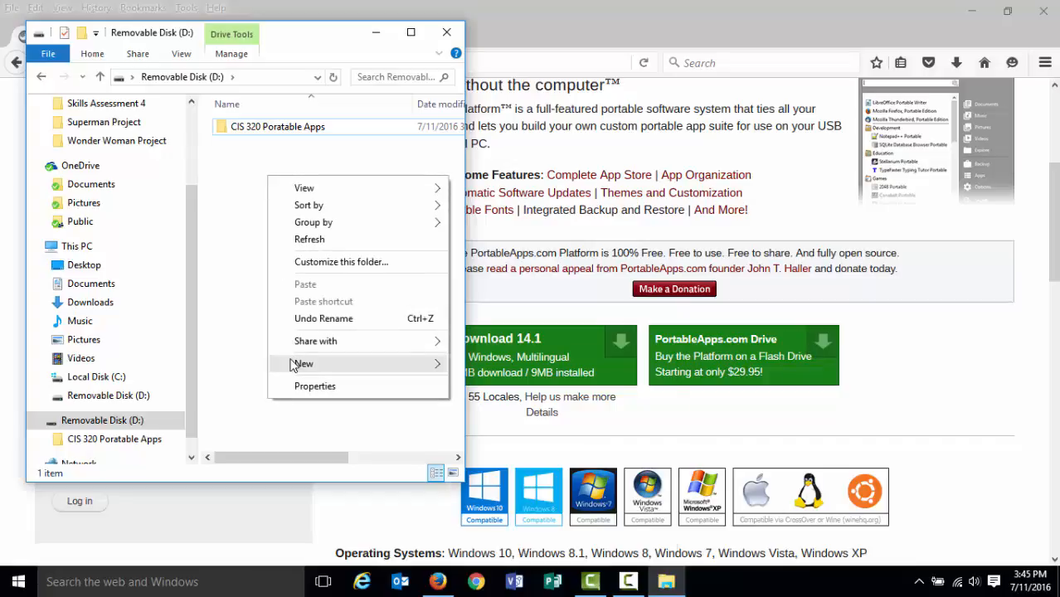
pyautogui.moveTo(303, 364)
pyautogui.click(483, 363)
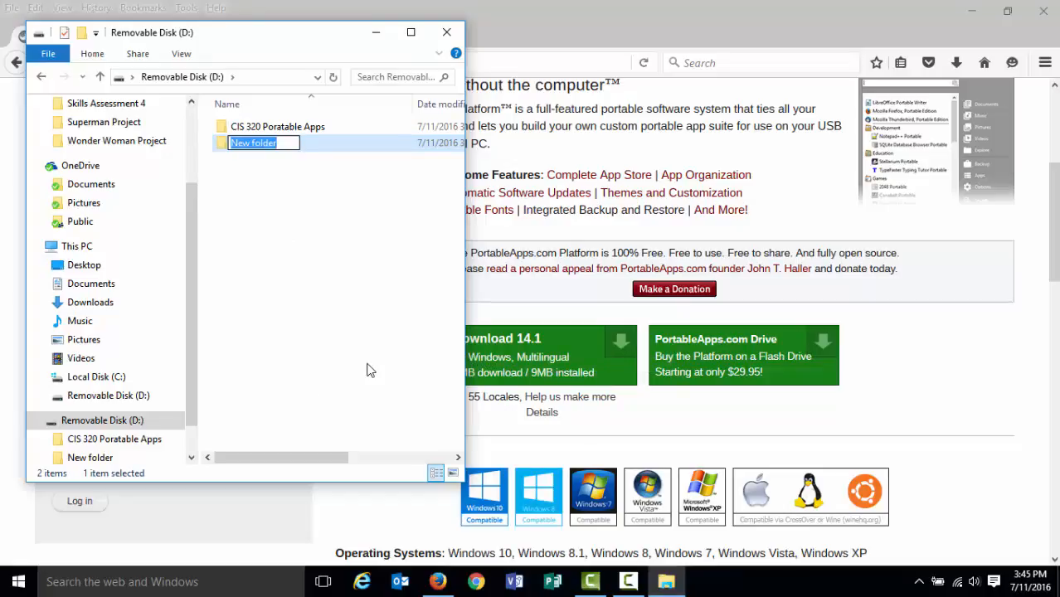
pyautogui.write('Jim Lindse')
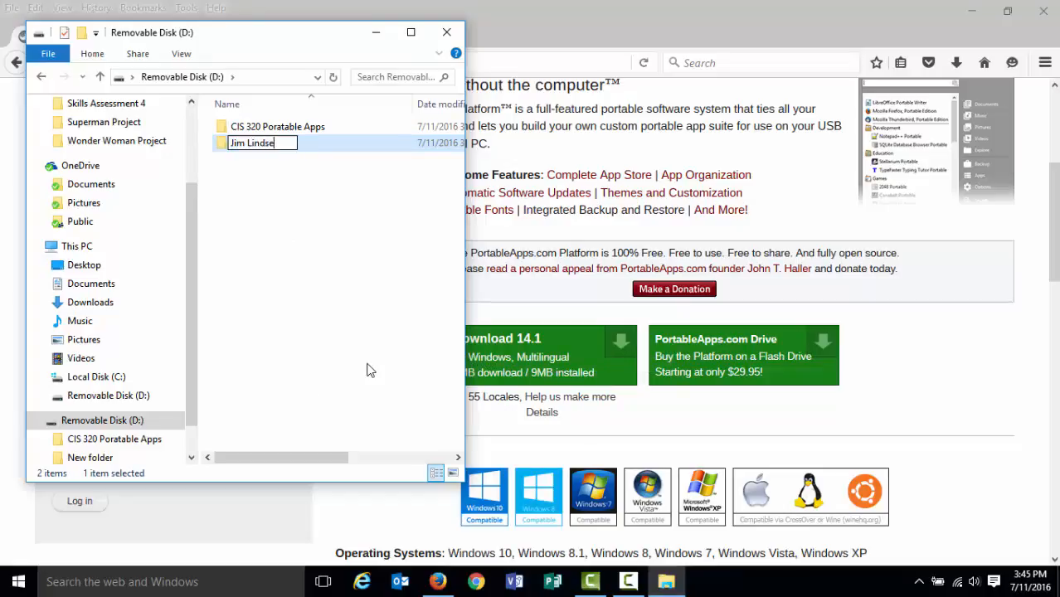
pyautogui.write('y Wonder')
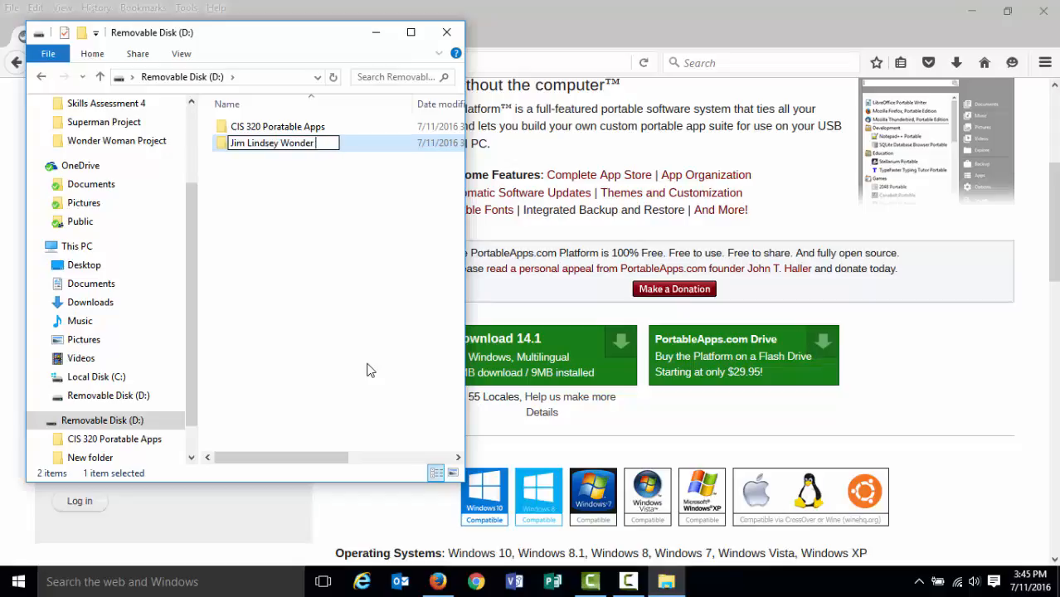
pyautogui.write(' Woman')
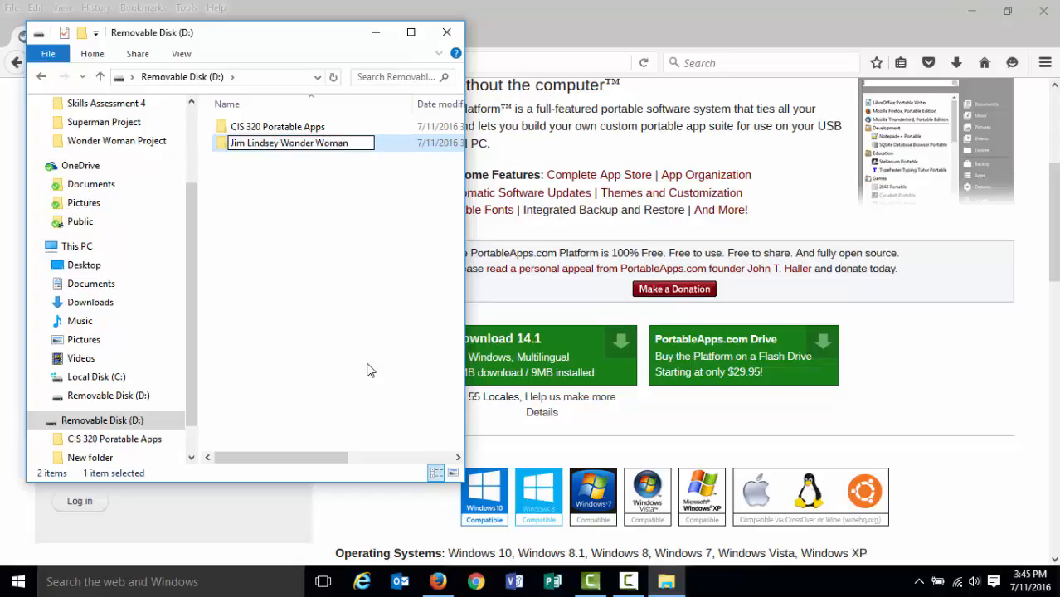
pyautogui.write(' Project')
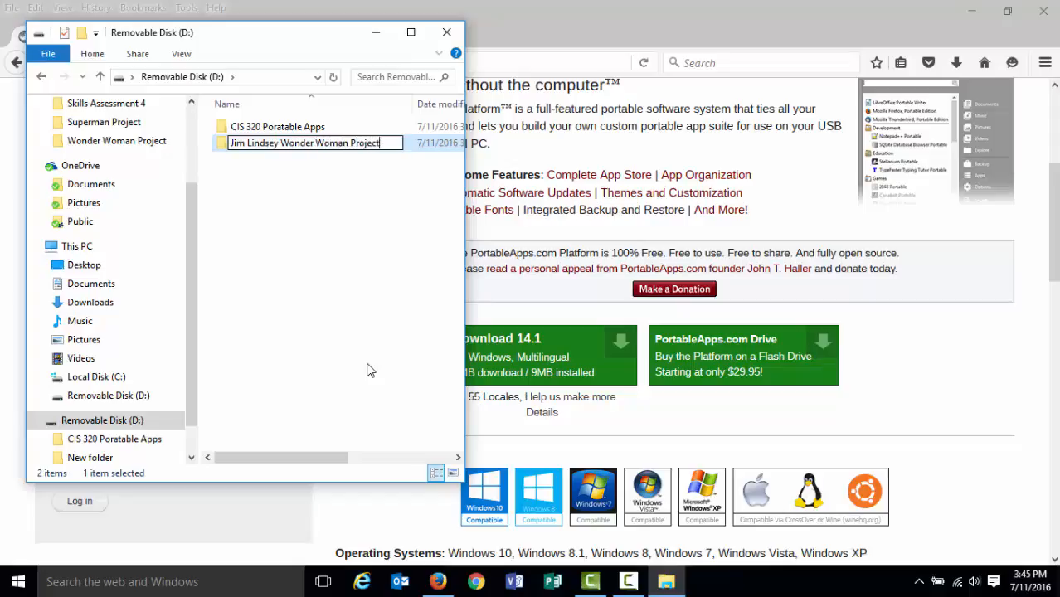
pyautogui.press('Return')
# Open the new Wonder Woman Project folder and return to the Removable Disk (D:) root.
pyautogui.doubleClick(298, 145)
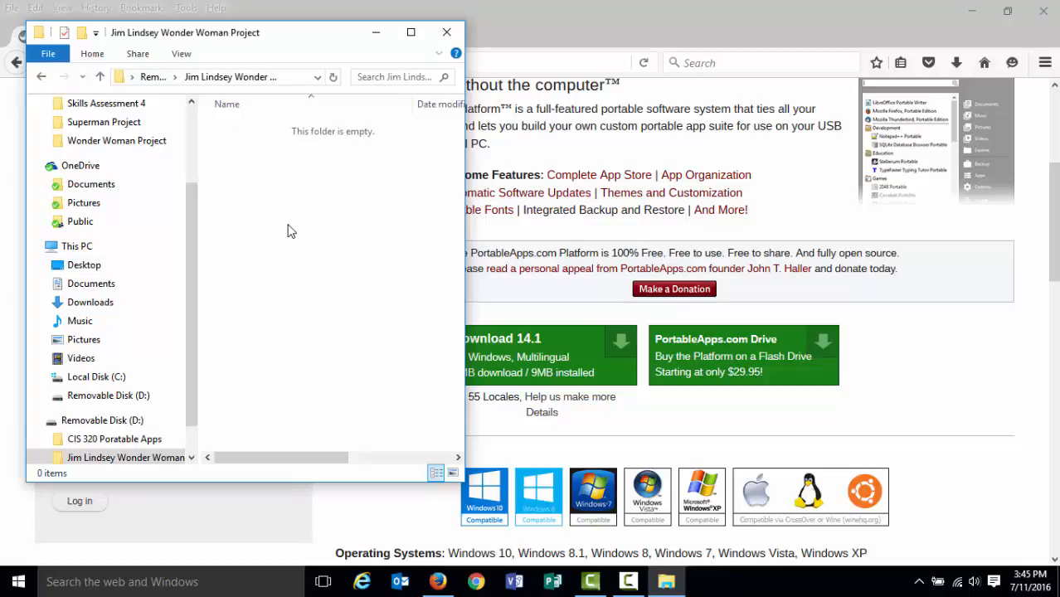
pyautogui.click(154, 78)
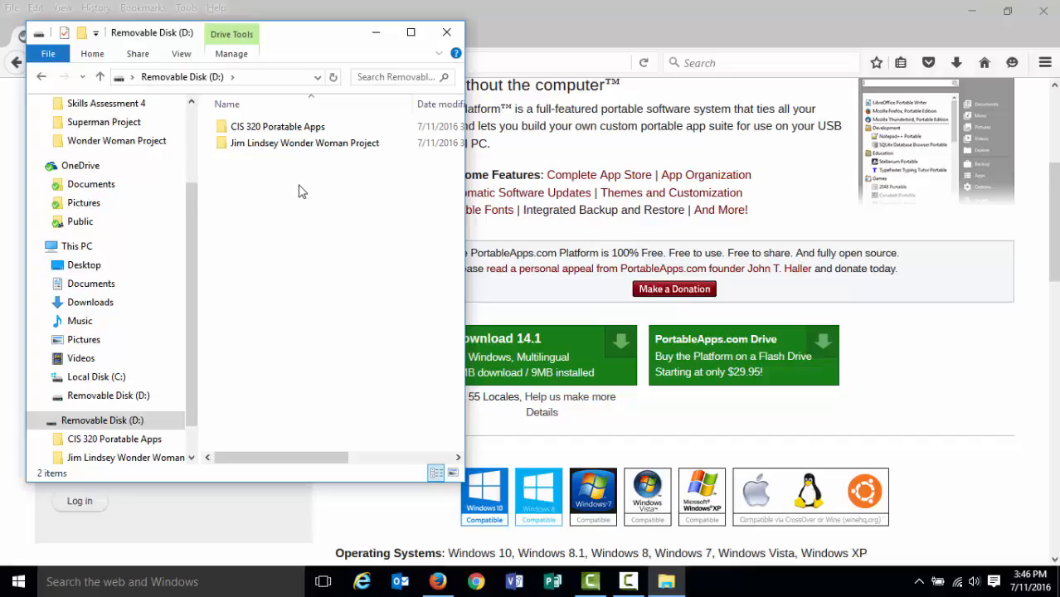
pyautogui.doubleClick(302, 148)
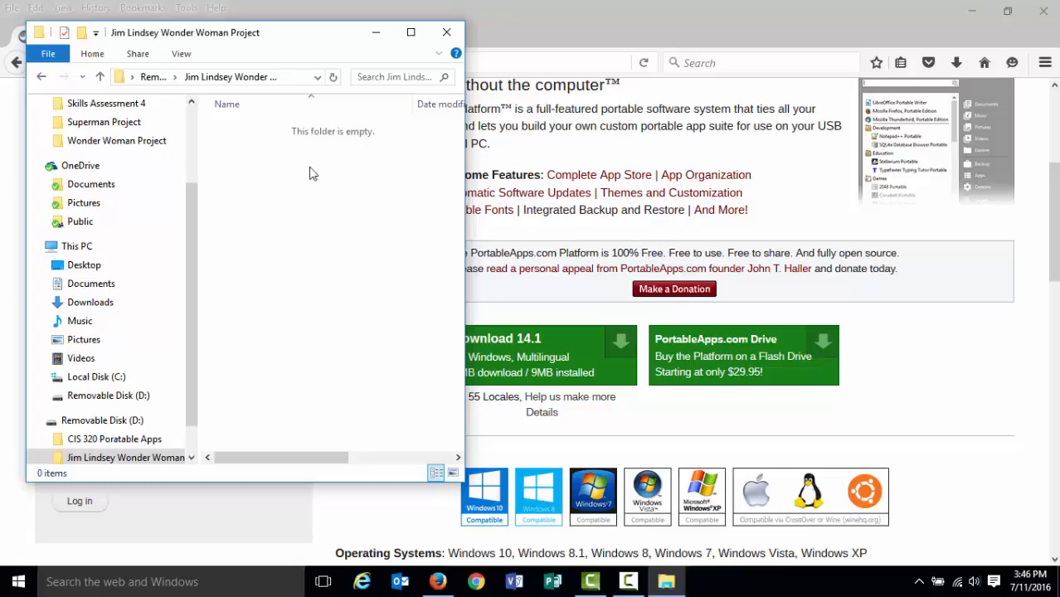
pyautogui.click(153, 76)
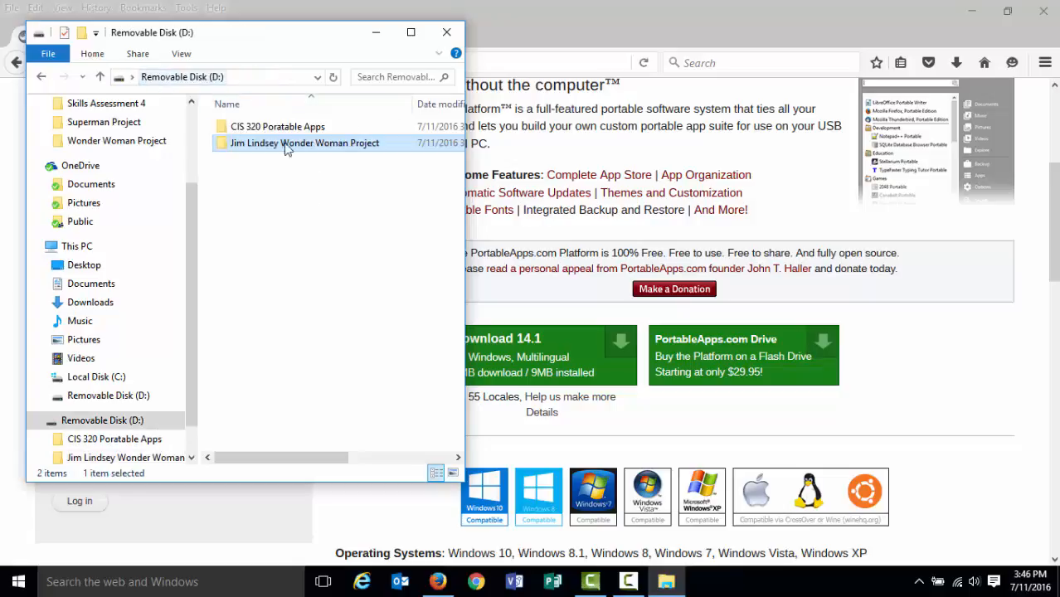
# Widen the File Explorer window and minimize it.
pyautogui.click(324, 205)
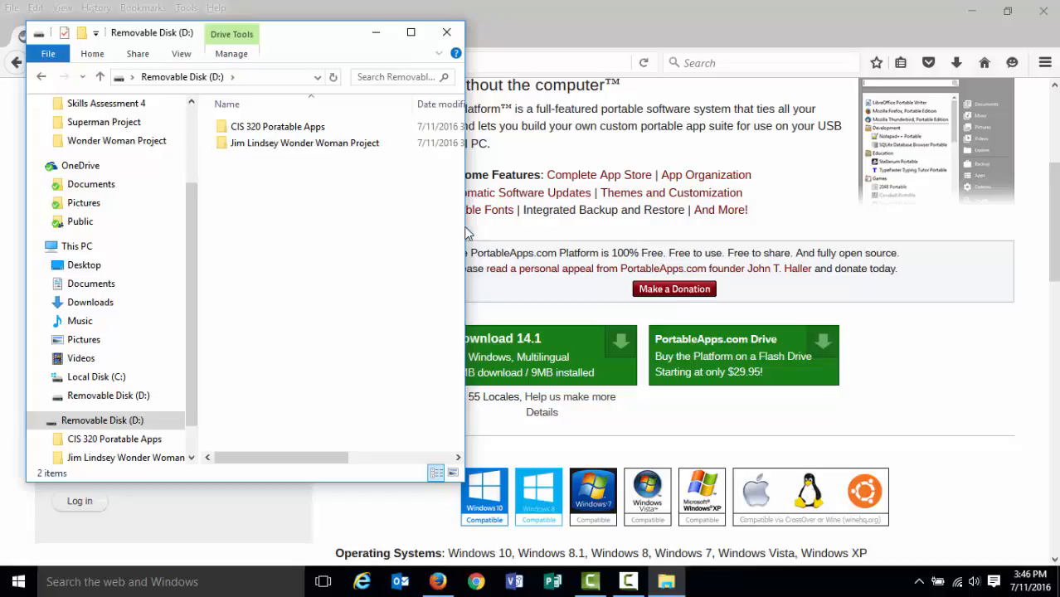
pyautogui.moveTo(465, 227); pyautogui.dragTo(578, 225)
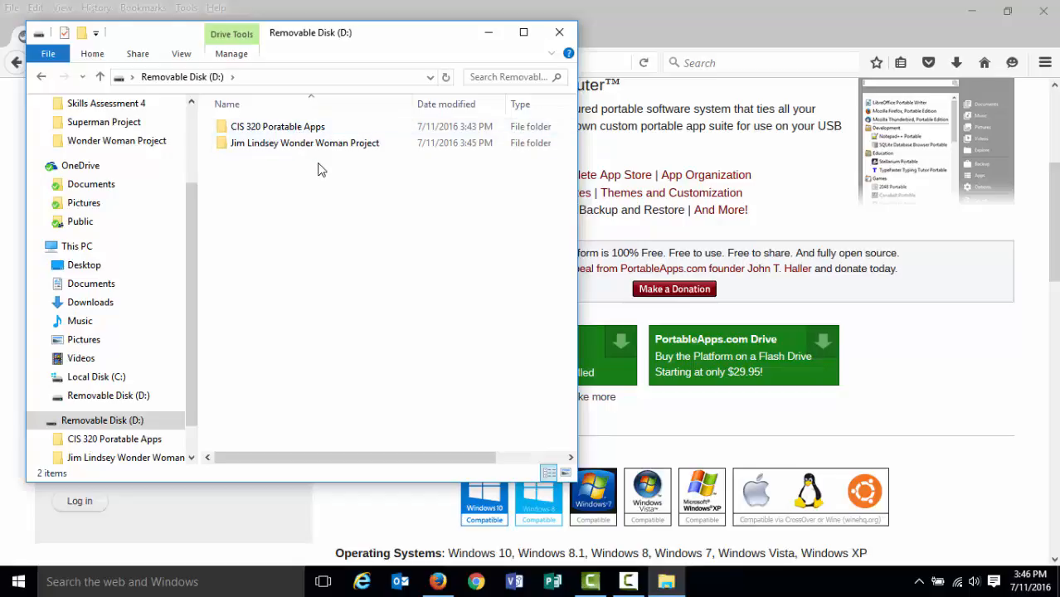
pyautogui.click(488, 33)
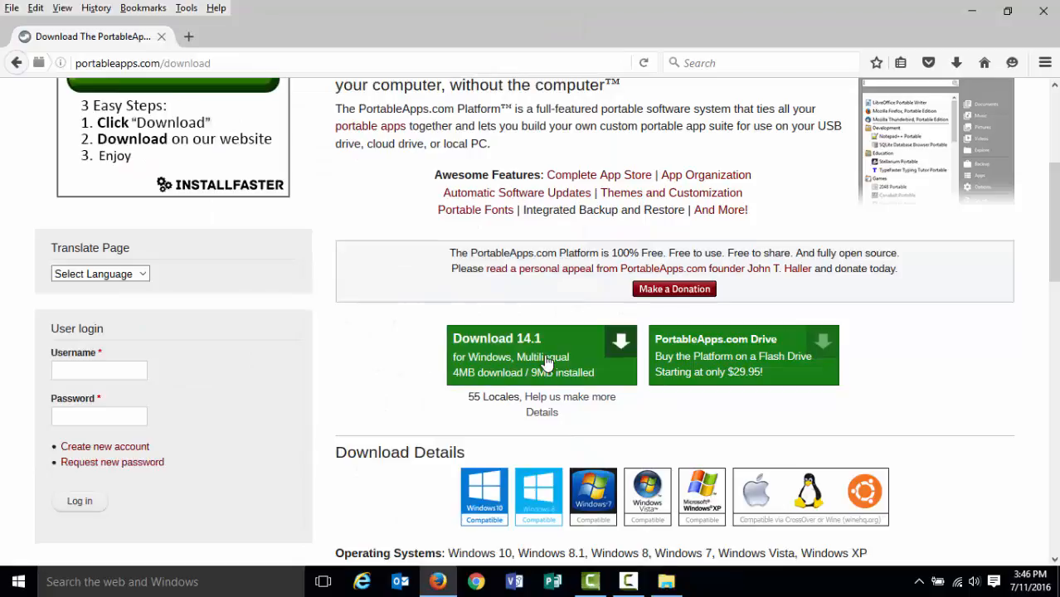
# Download the PortableApps.com Platform 14.1 installer and save the file.
pyautogui.click(498, 351)
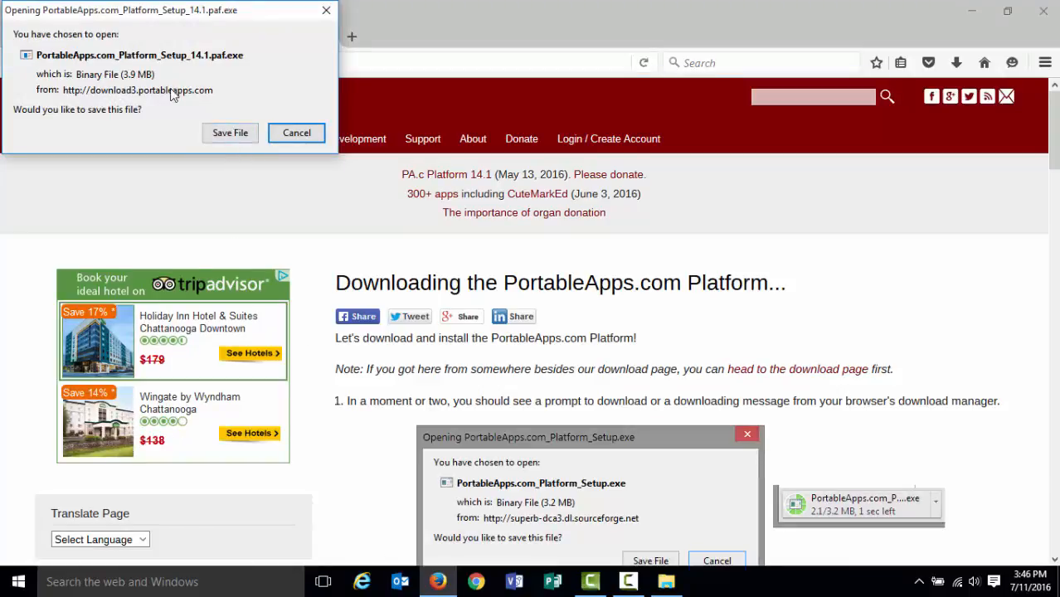
pyautogui.click(228, 134)
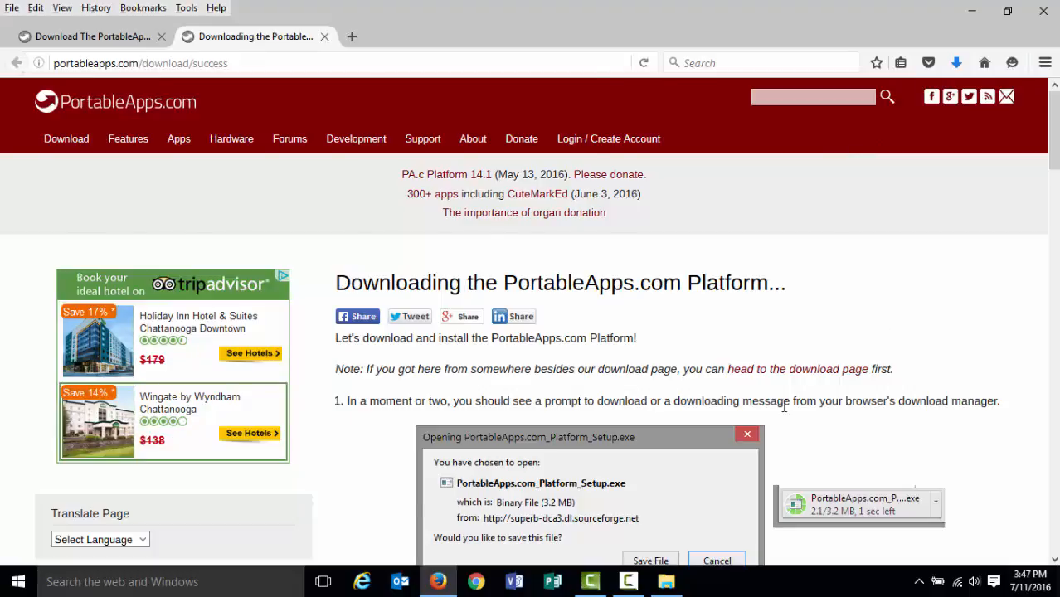
# Run the downloaded PortableApps.com_Platform_Setup_14.1.paf.exe as administrator and accept English as the installer language.
pyautogui.hotkey('alt', 'Tab')
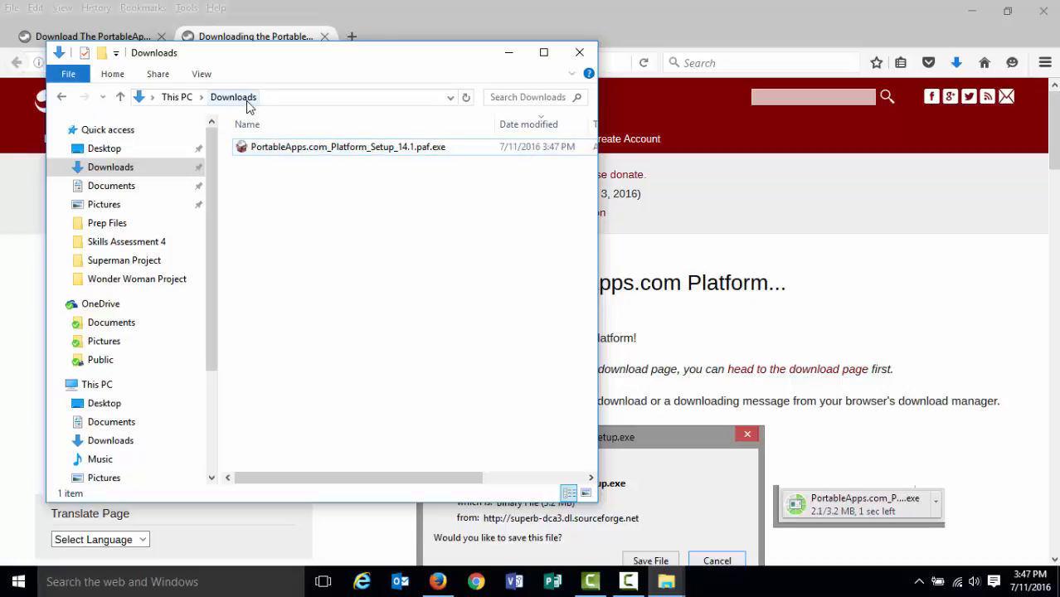
pyautogui.rightClick(285, 156)
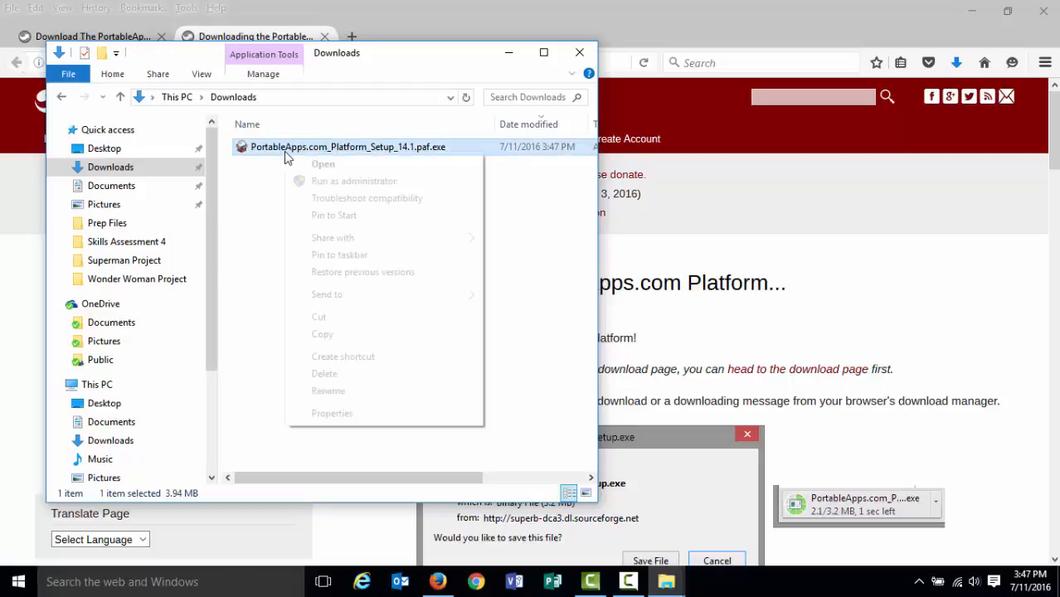
pyautogui.click(349, 182)
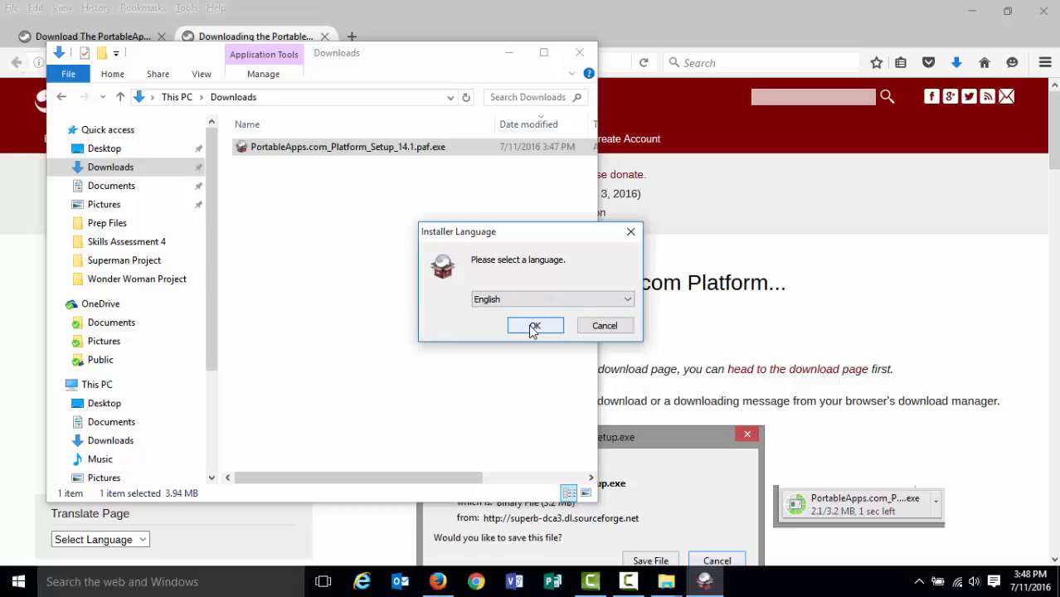
pyautogui.click(535, 327)
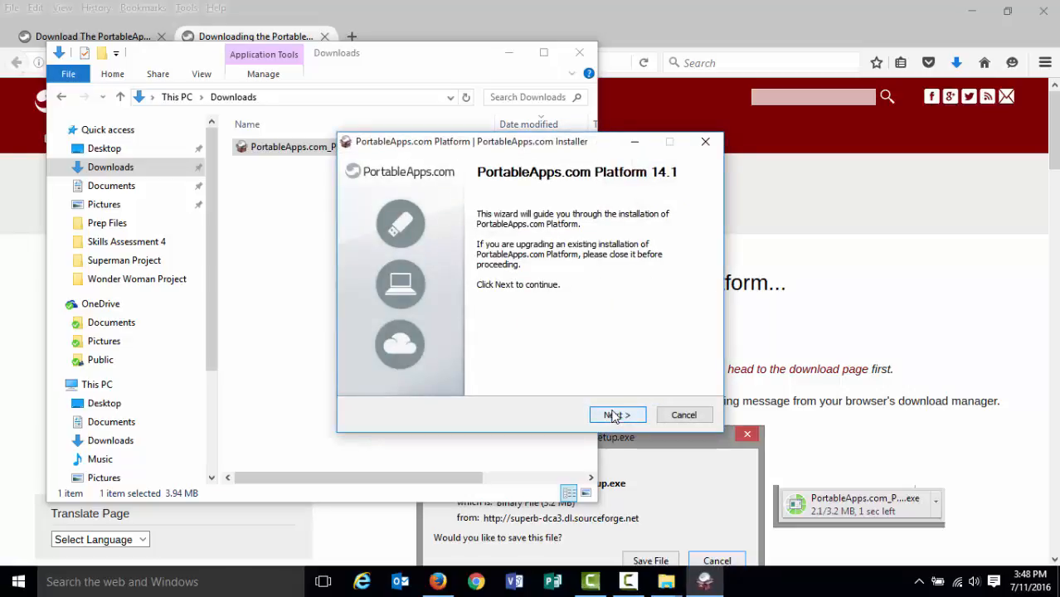
# Advance through the installer, accept the license agreement, and choose to select a custom install location.
pyautogui.click(613, 415)
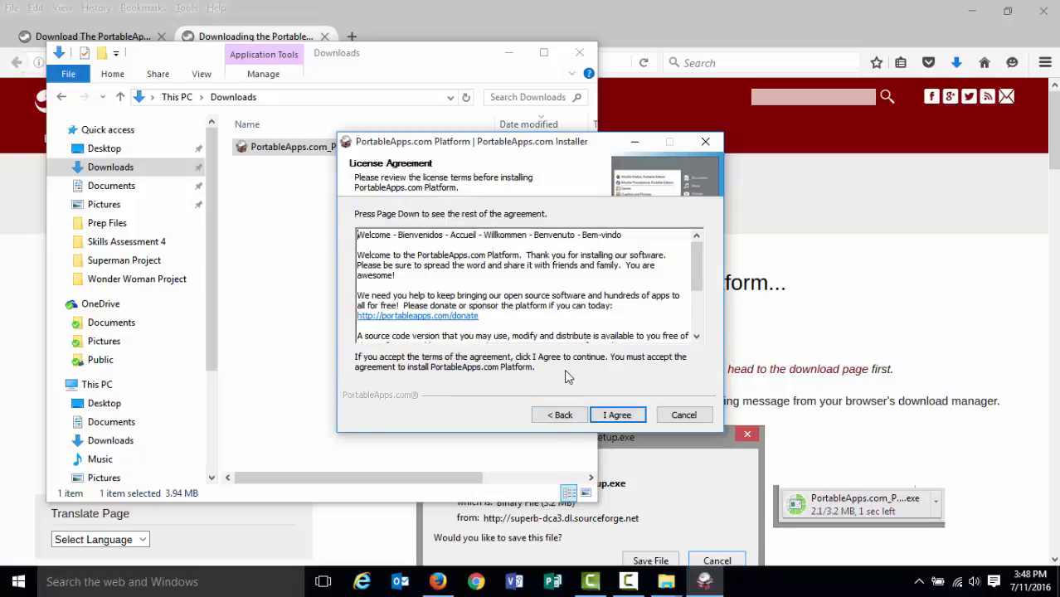
pyautogui.click(615, 415)
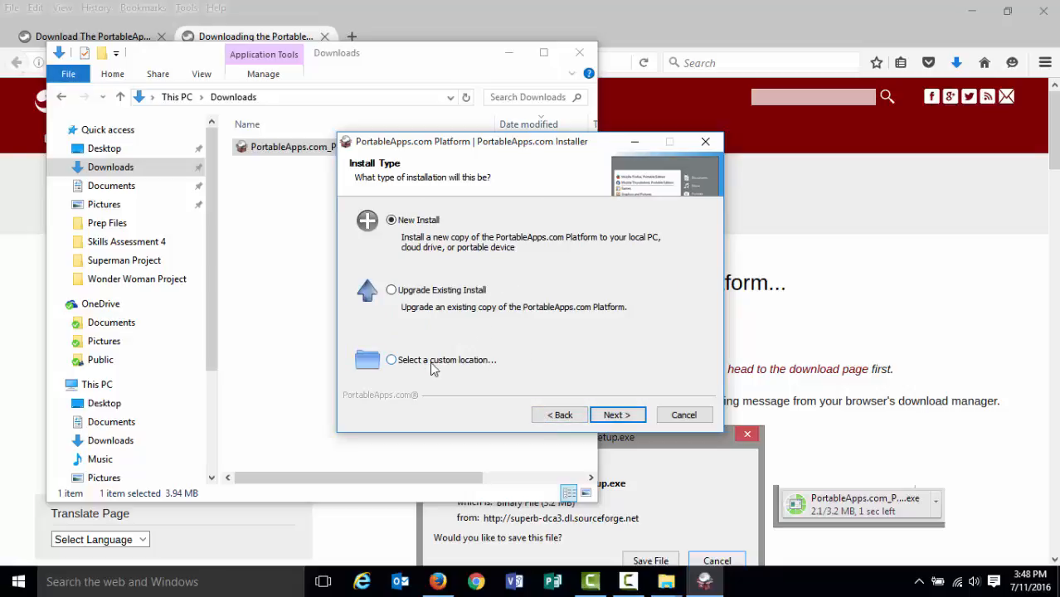
pyautogui.click(390, 359)
pyautogui.click(612, 417)
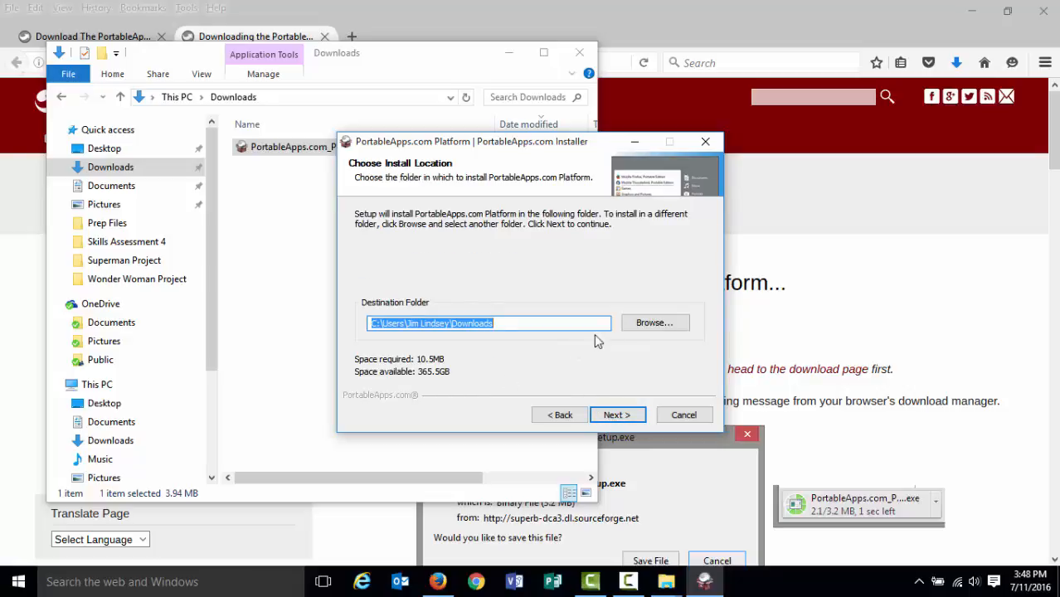
# Browse to Removable Disk (D:) and set the destination folder to CIS 320 Portable Apps.
pyautogui.click(641, 323)
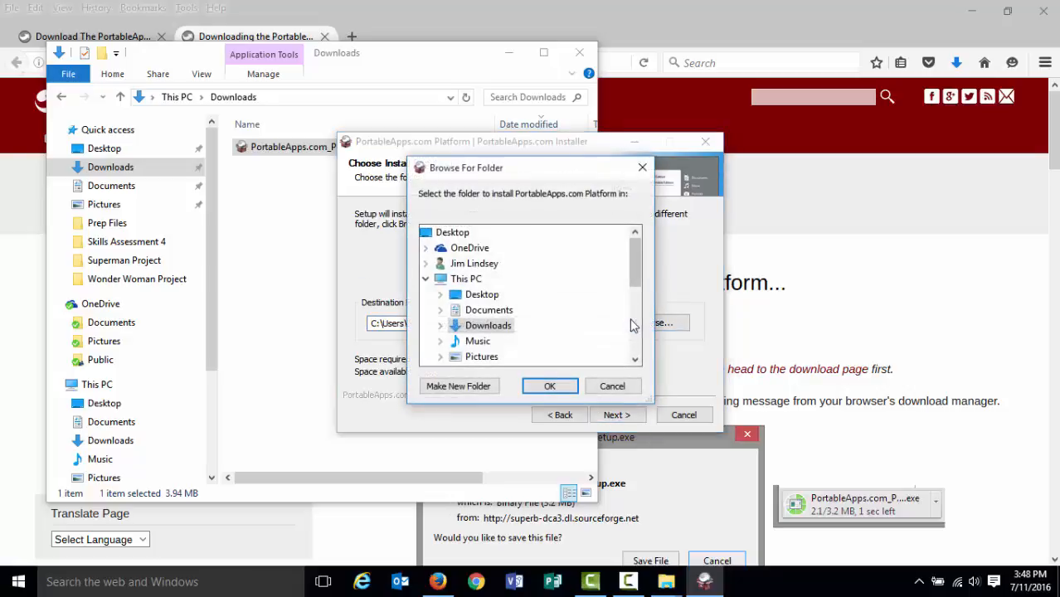
pyautogui.moveTo(634, 263); pyautogui.dragTo(634, 291)
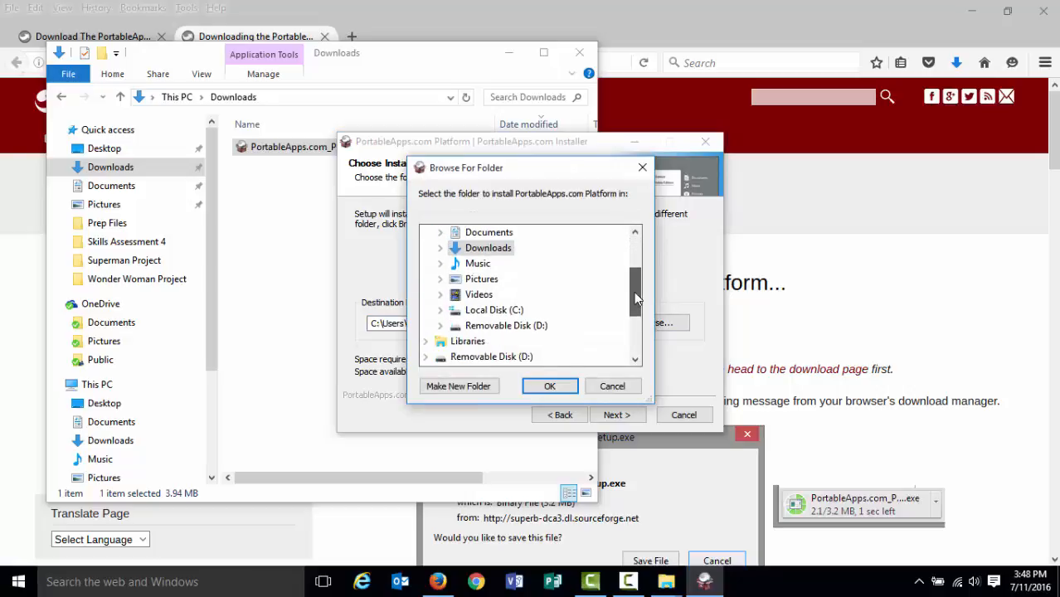
pyautogui.click(440, 326)
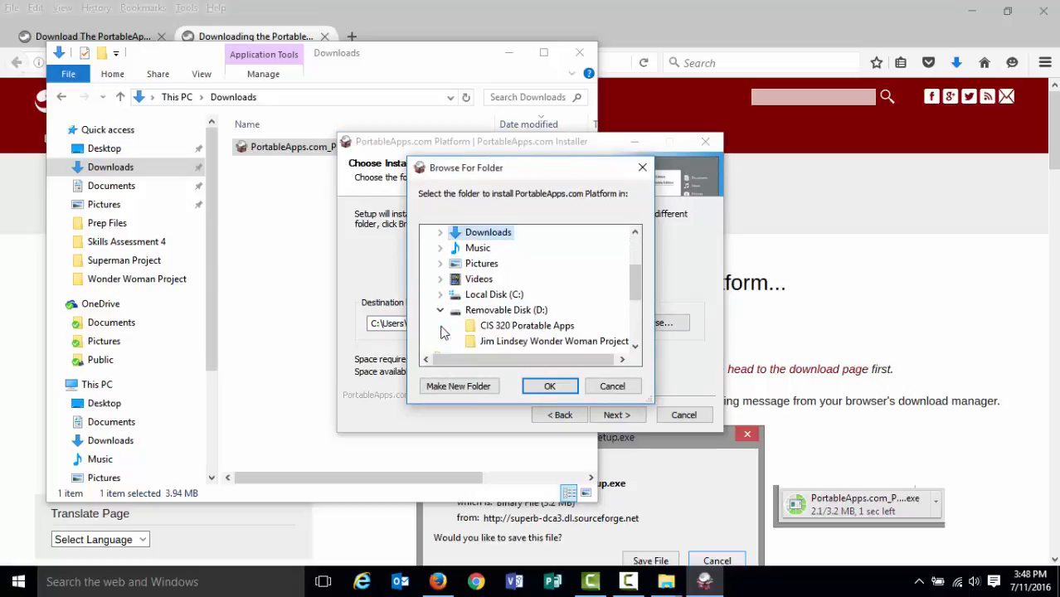
pyautogui.click(509, 329)
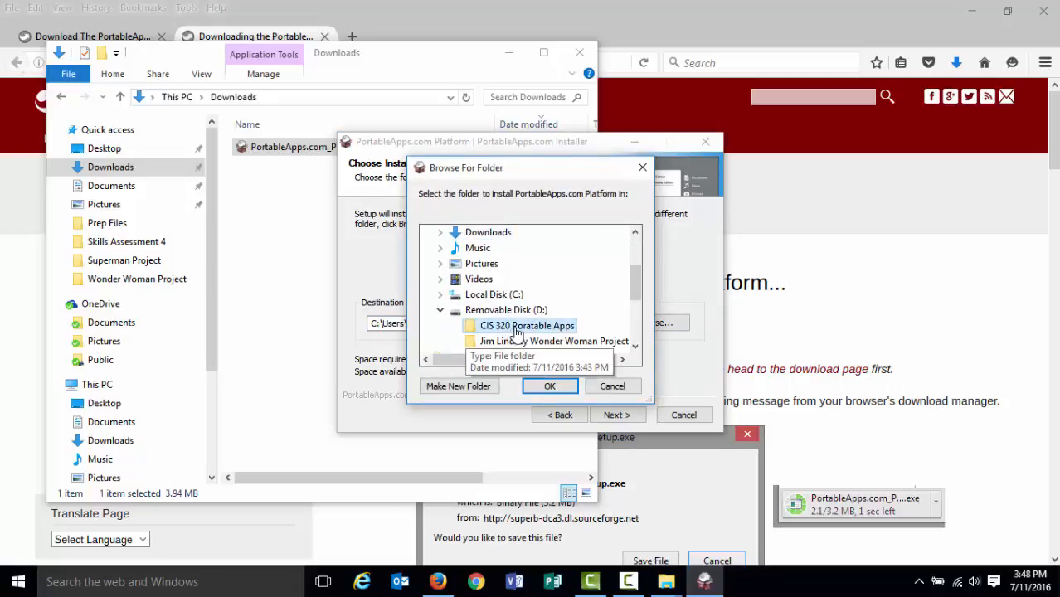
pyautogui.click(547, 389)
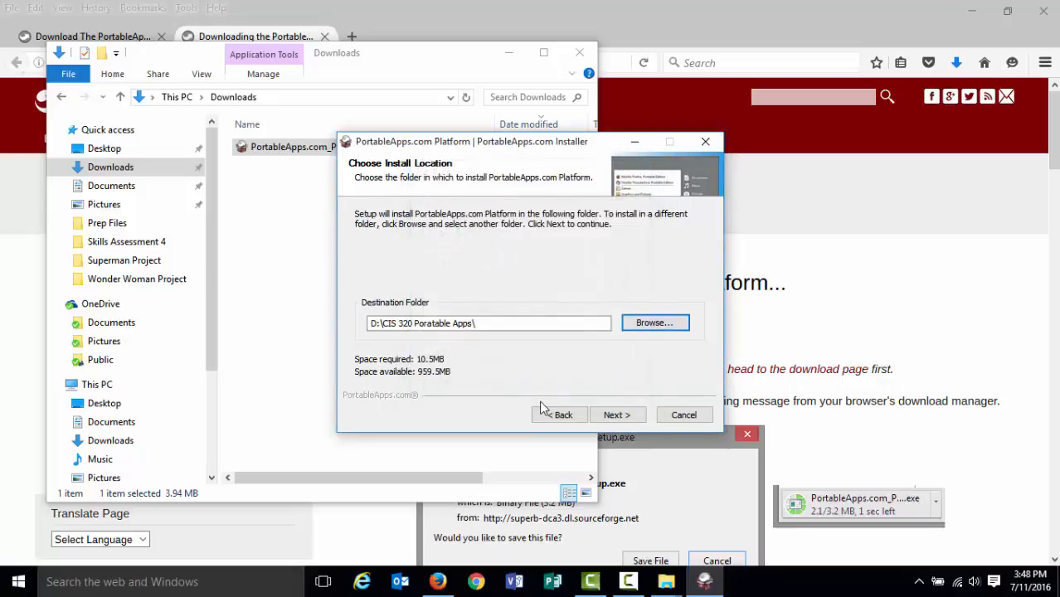
# Install the platform and finish the setup with Run PortableApps.com Platform checked.
pyautogui.click(611, 415)
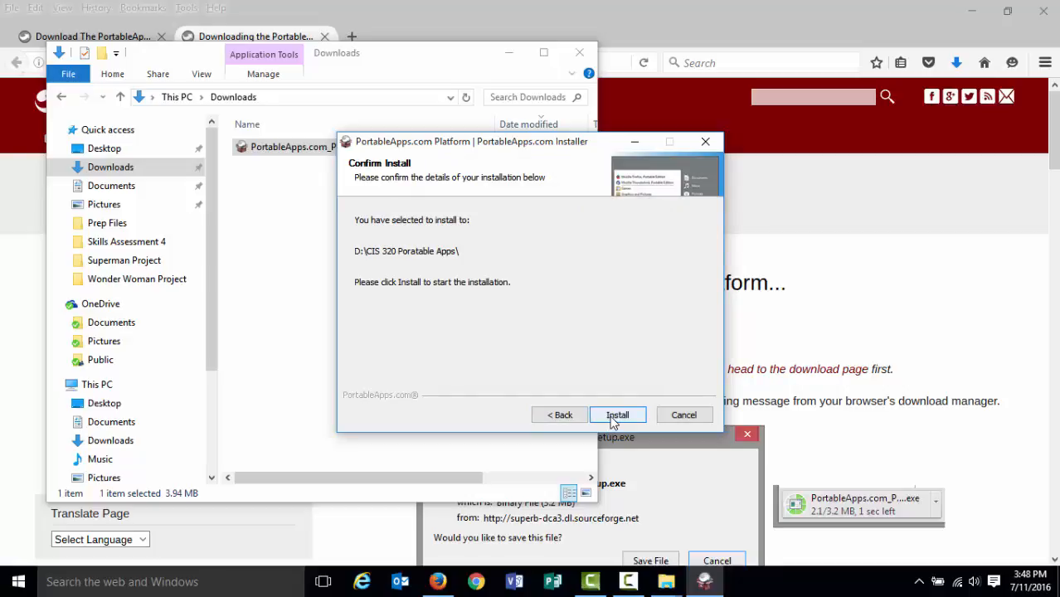
pyautogui.click(611, 417)
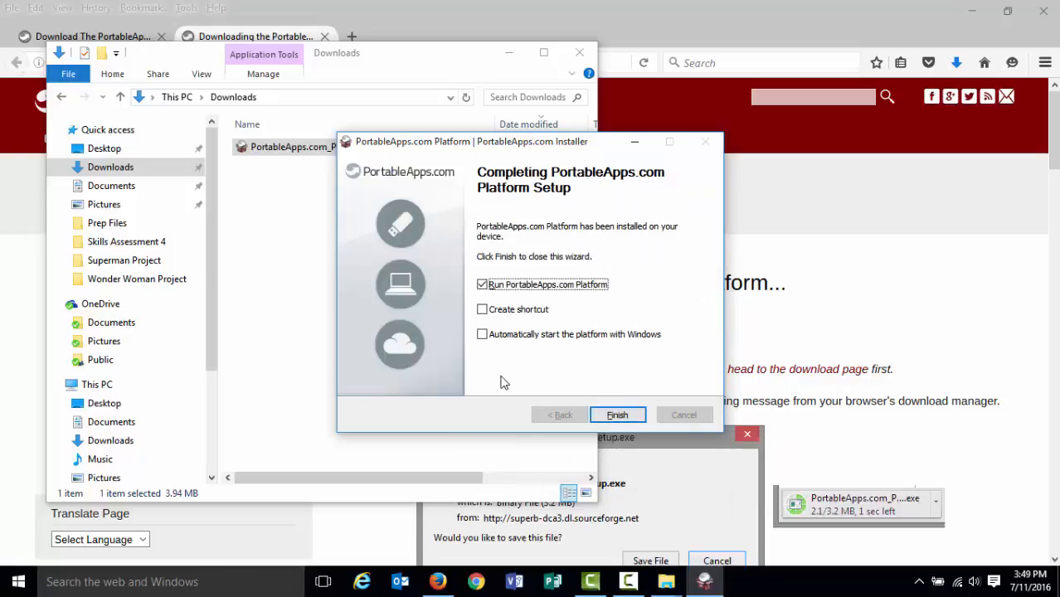
pyautogui.click(617, 415)
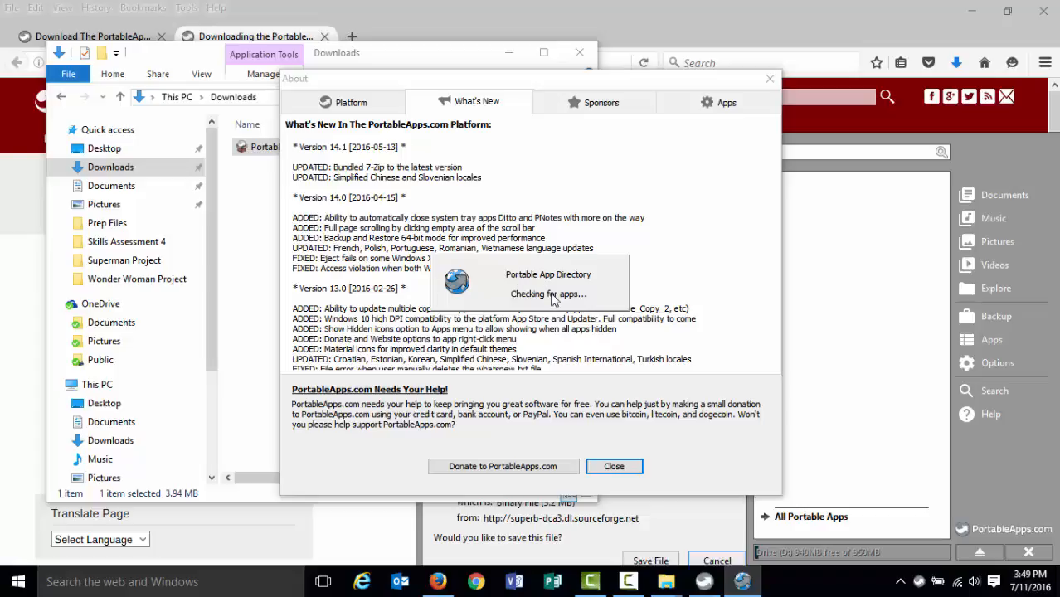
# Close the platform's About dialog and the Downloads window.
pyautogui.click(614, 467)
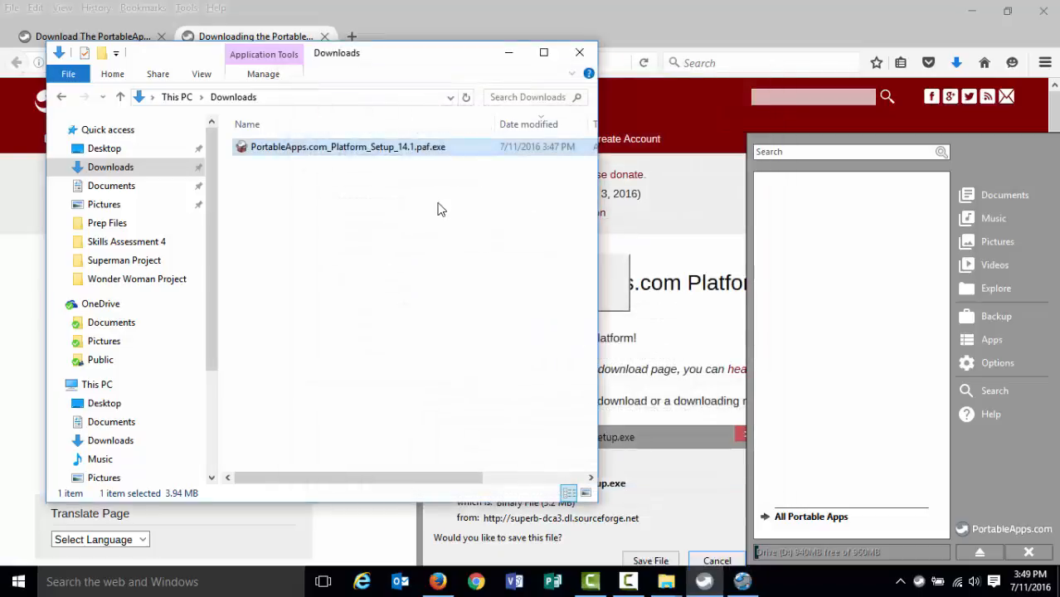
pyautogui.click(440, 209)
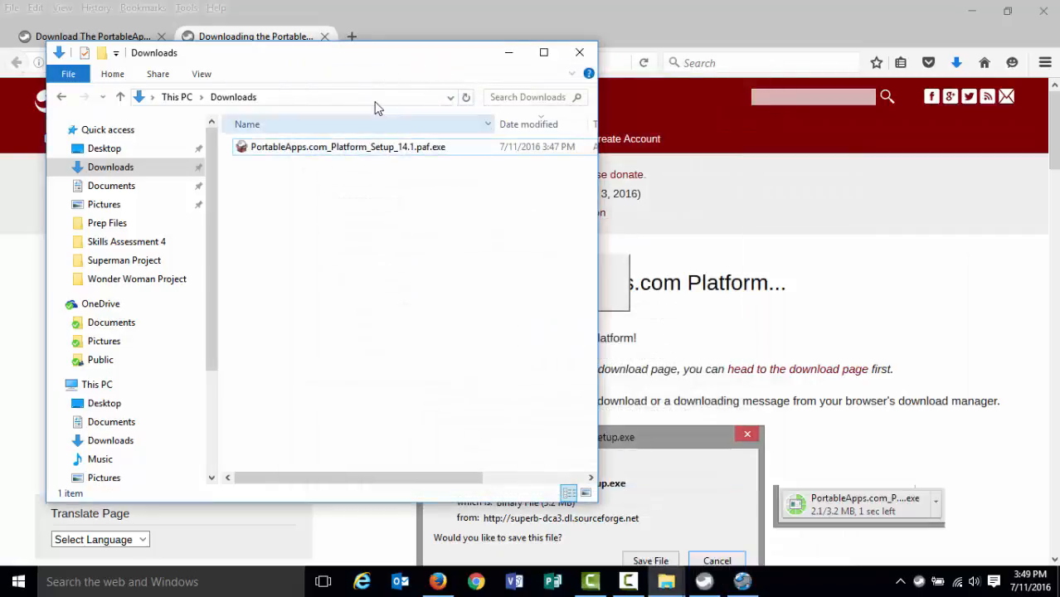
pyautogui.click(580, 52)
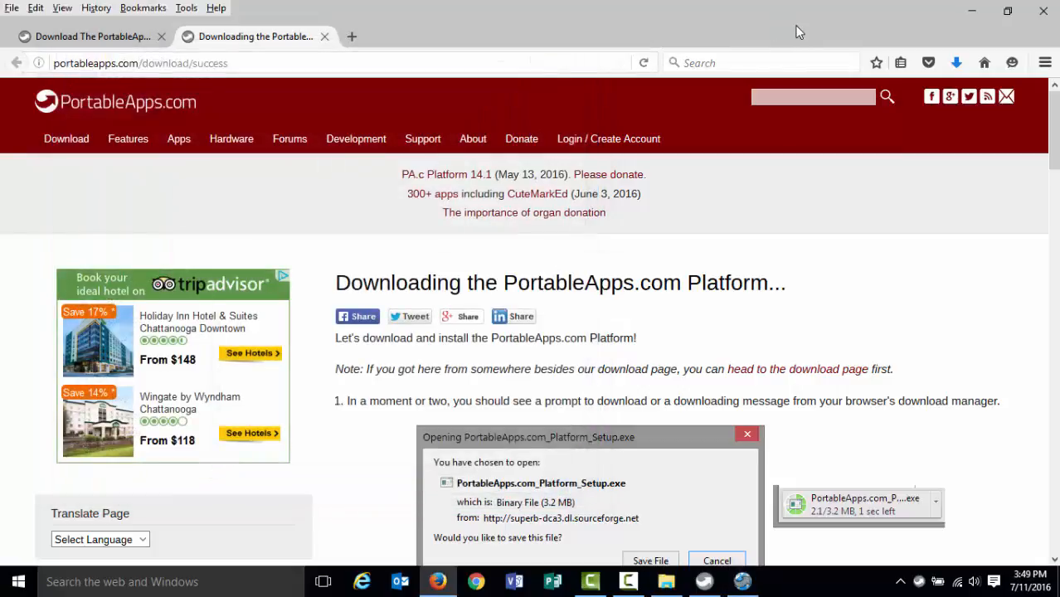
# Close the browser and bring up the PortableApps.com Platform menu from the taskbar.
pyautogui.click(1043, 11)
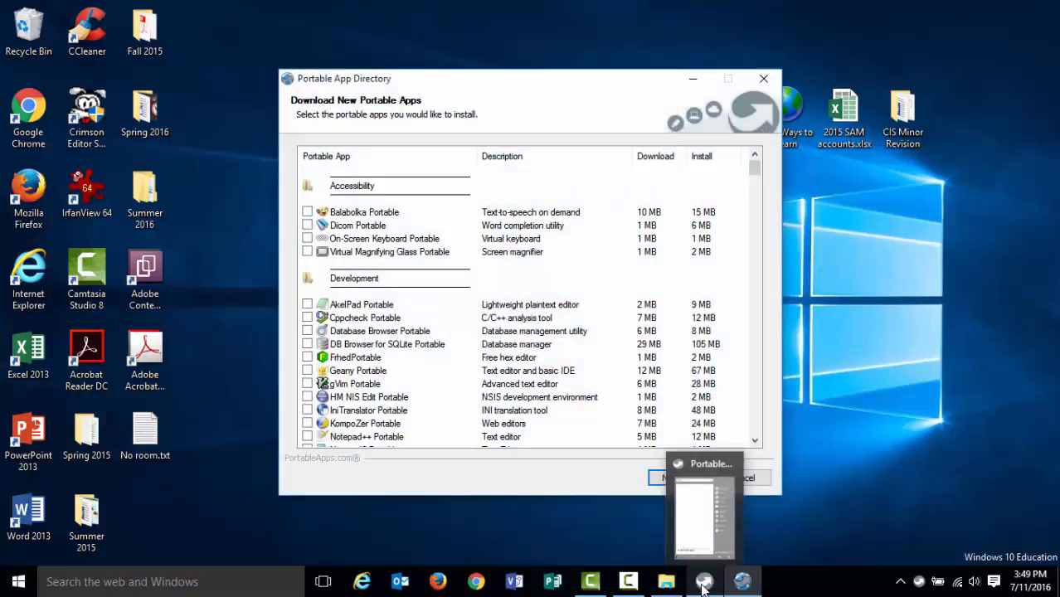
pyautogui.click(704, 583)
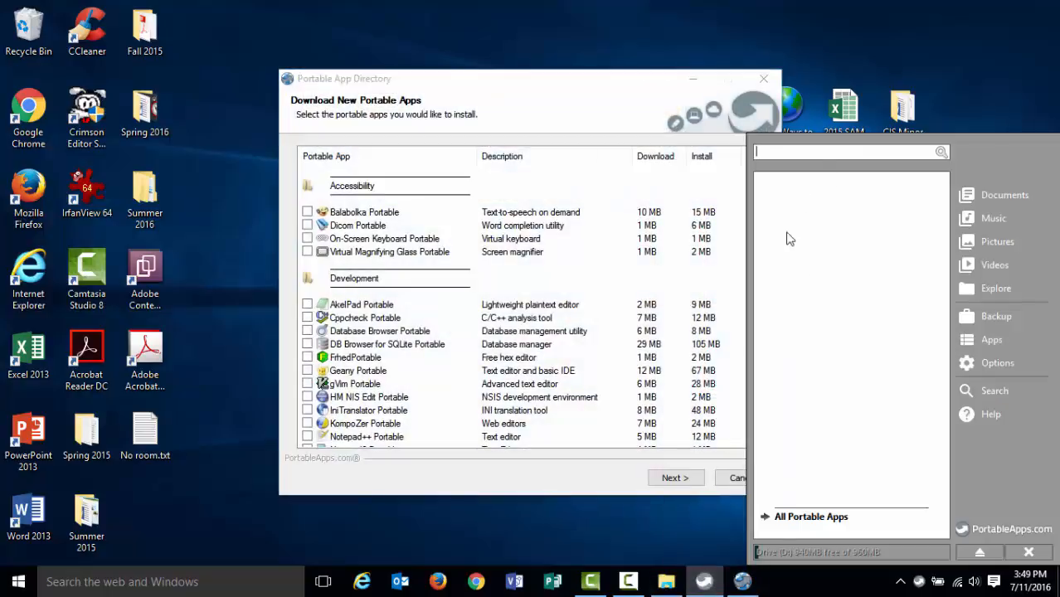
# Select Scribus Portable in the Portable App Directory's Office list, install it, and finish the wizard.
pyautogui.moveTo(674, 78); pyautogui.dragTo(526, 52)
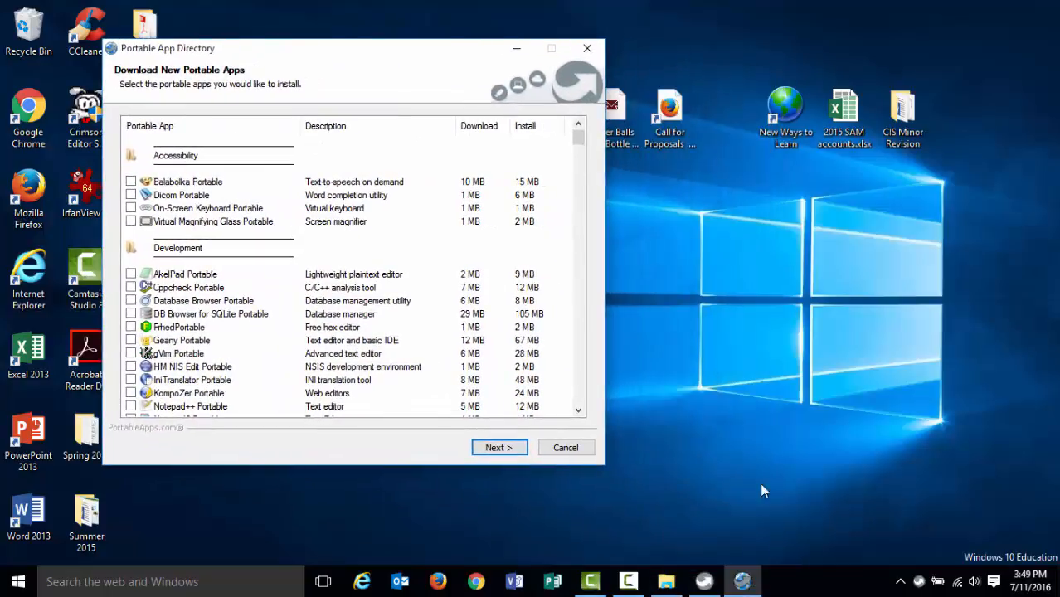
pyautogui.click(705, 581)
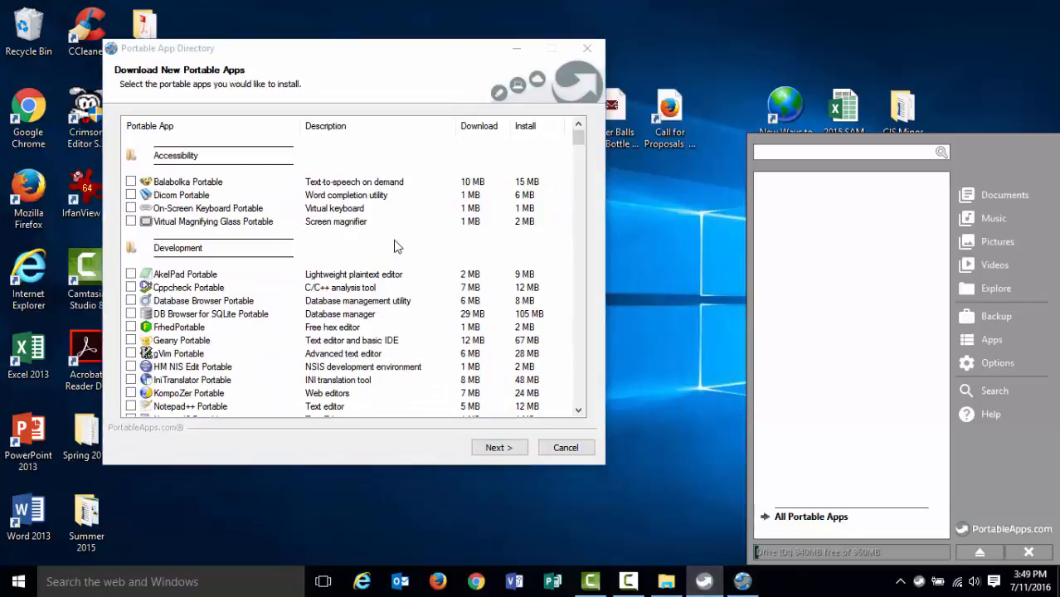
pyautogui.moveTo(348, 65); pyautogui.dragTo(381, 57)
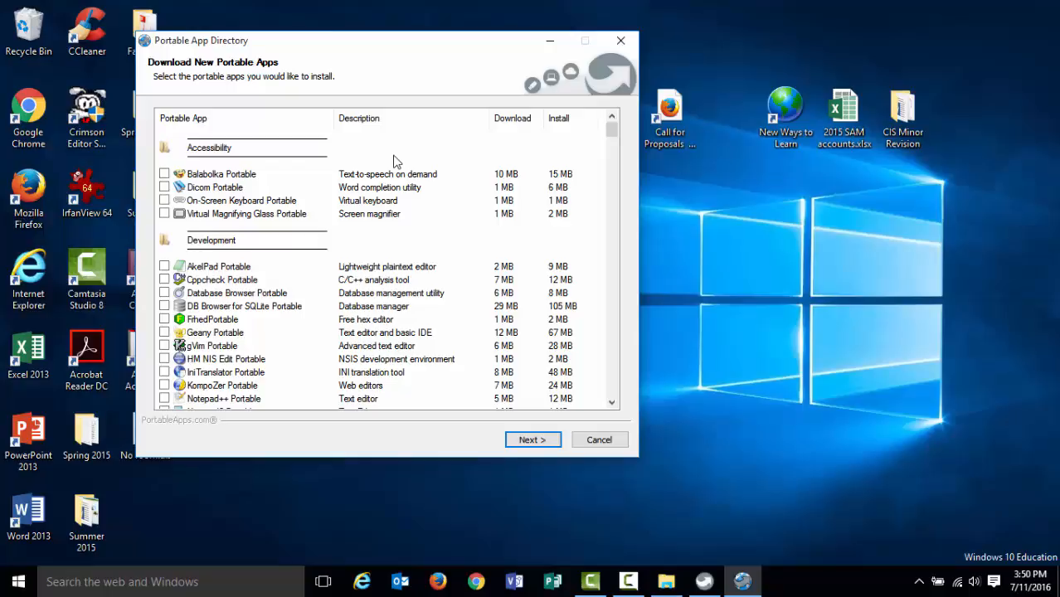
pyautogui.click(611, 402)
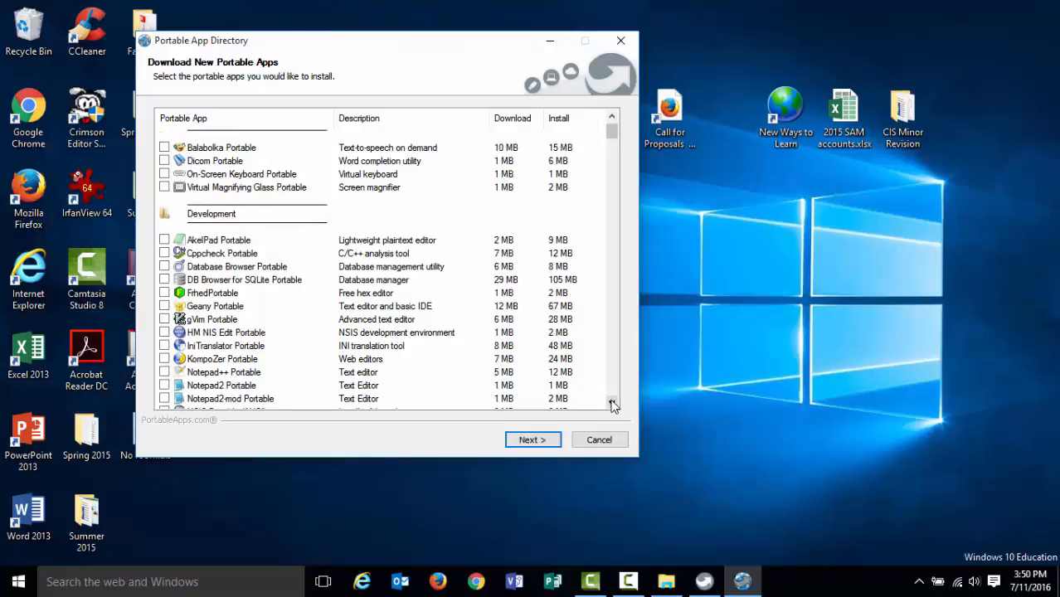
pyautogui.moveTo(612, 403); pyautogui.dragTo(611, 402)
pyautogui.moveTo(614, 148); pyautogui.dragTo(612, 283)
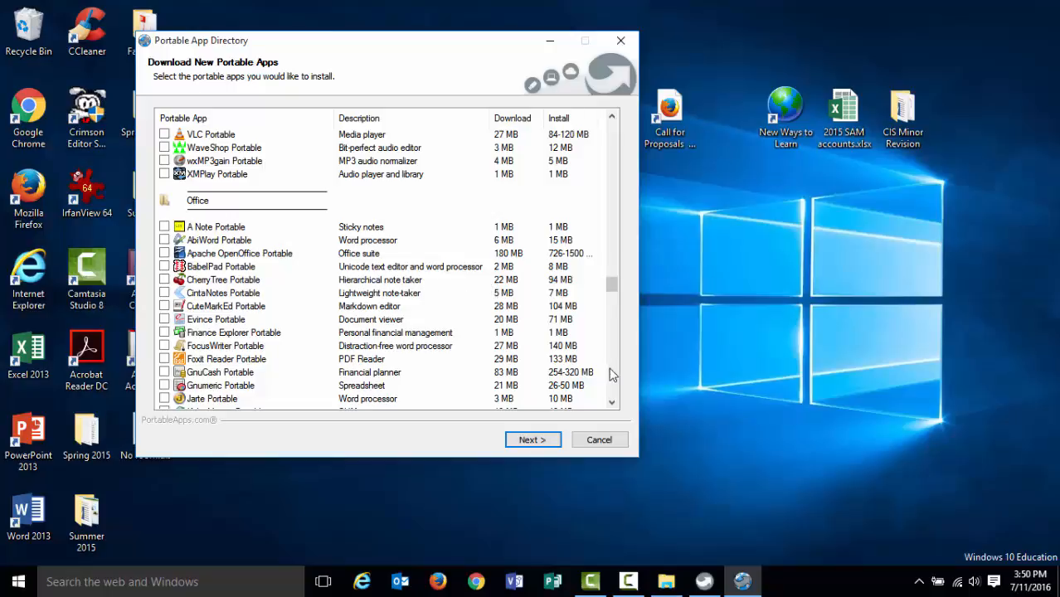
pyautogui.scroll(-3, 611, 408)
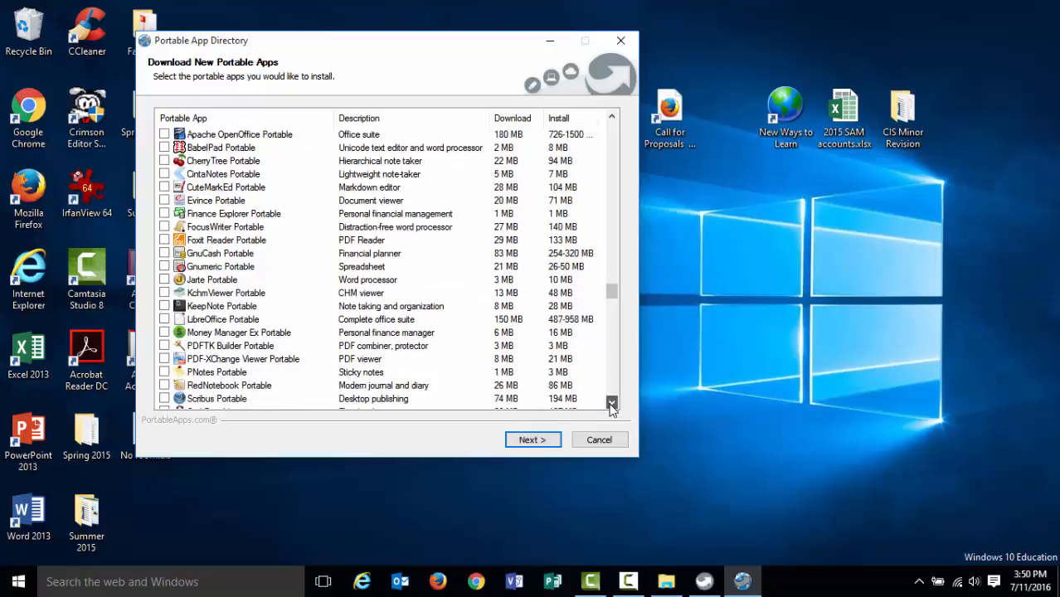
pyautogui.moveTo(612, 295)
pyautogui.mouseDown()
pyautogui.moveTo(613, 129)
pyautogui.moveTo(612, 292)
pyautogui.mouseUp()
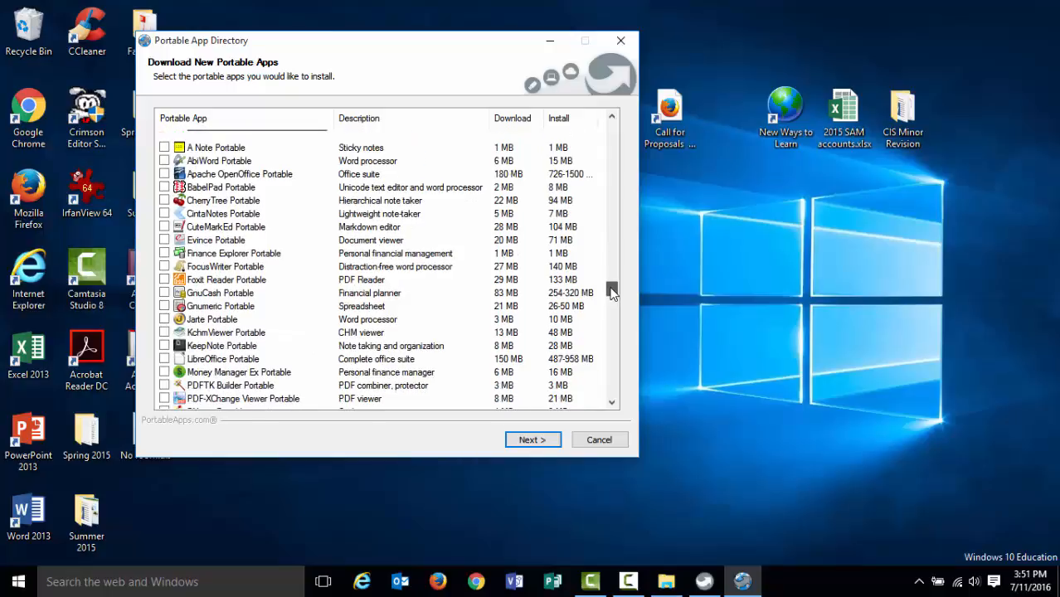
pyautogui.click(612, 403)
pyautogui.click(612, 404)
pyautogui.click(612, 403)
pyautogui.click(612, 404)
pyautogui.click(613, 403)
pyautogui.click(613, 404)
pyautogui.click(613, 404)
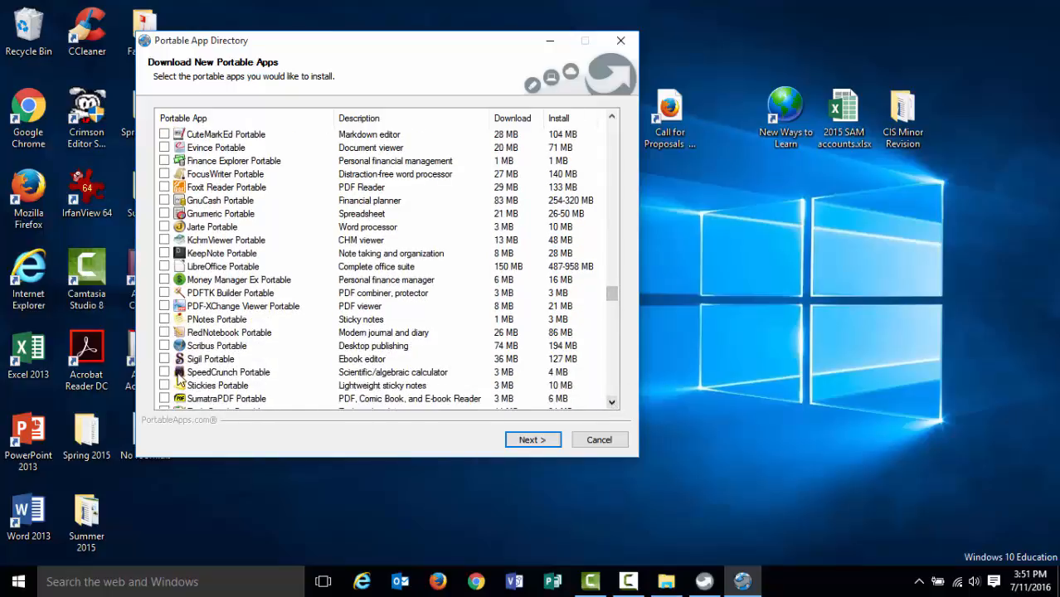
pyautogui.click(166, 346)
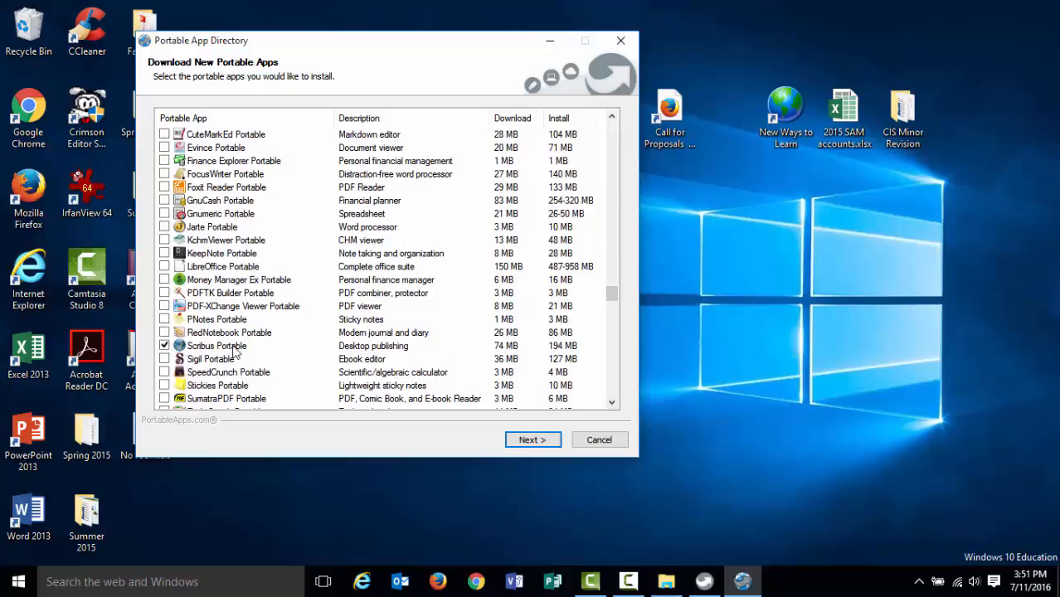
pyautogui.click(536, 440)
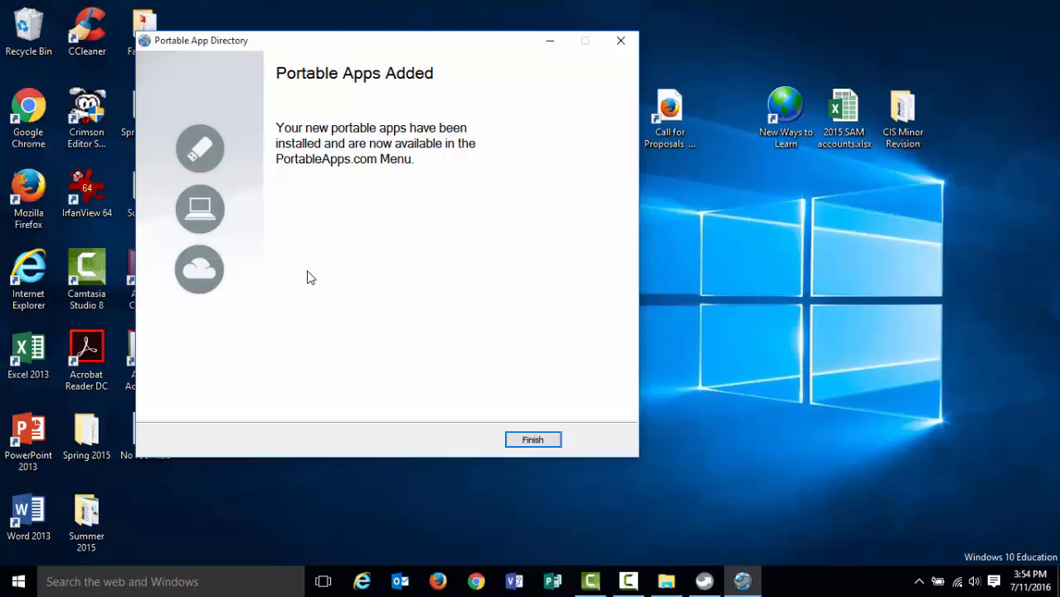
pyautogui.click(523, 438)
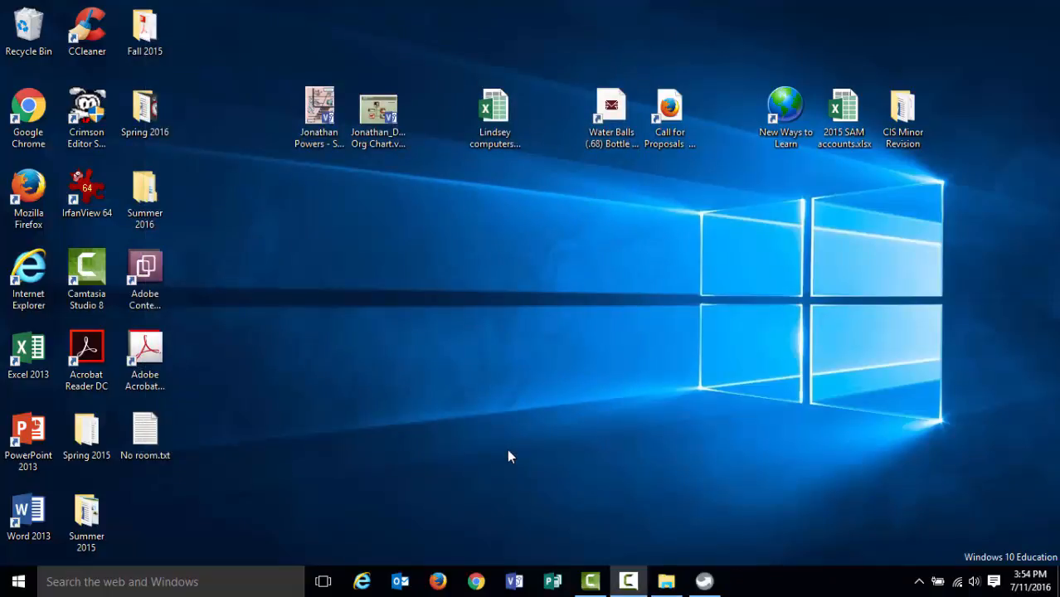
# Exit the PortableApps.com Platform from its menu, choosing to automatically close portable apps on exit.
pyautogui.click(704, 581)
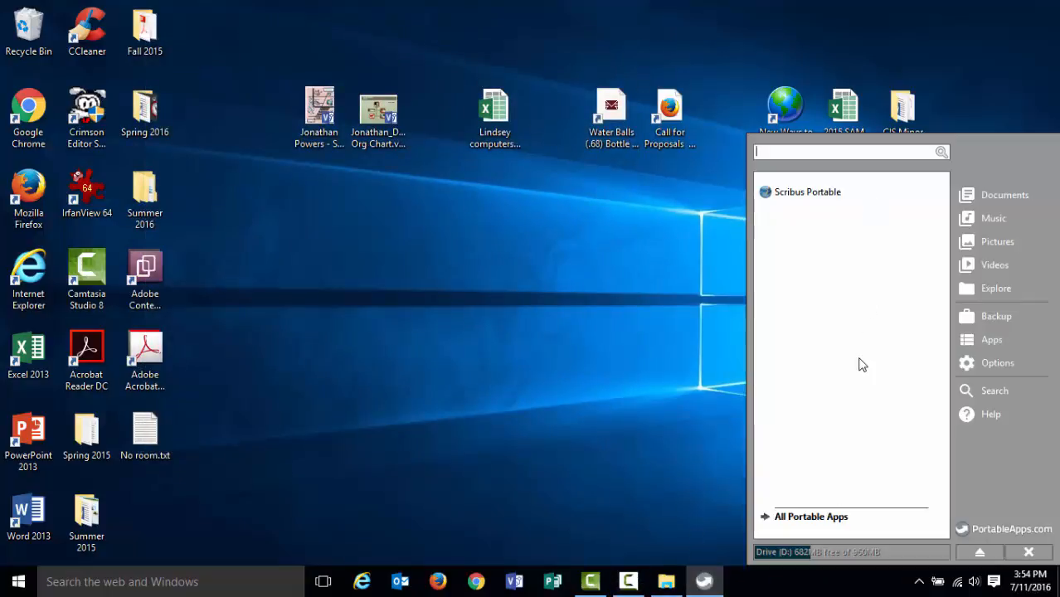
pyautogui.click(826, 196)
pyautogui.click(1028, 552)
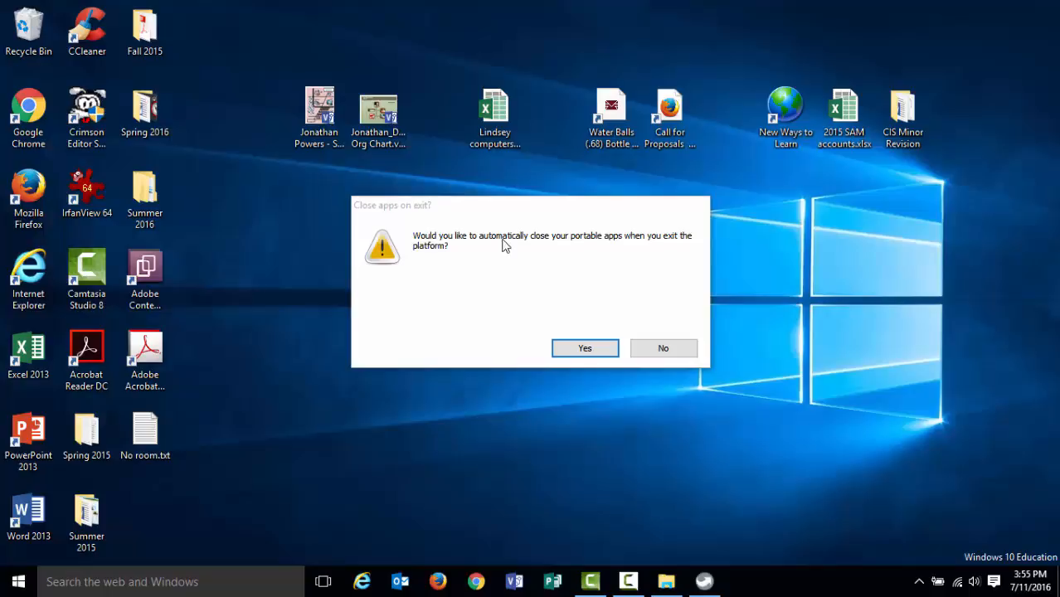
pyautogui.click(559, 349)
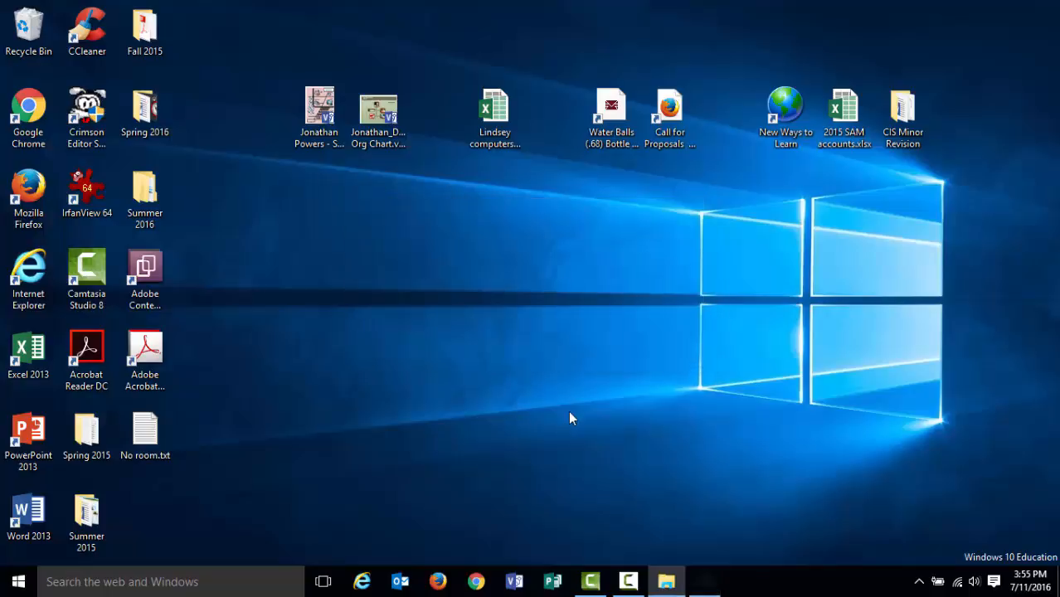
# Close the Removable Disk (D:) window and safely eject the USB mass storage drive.
pyautogui.click(666, 582)
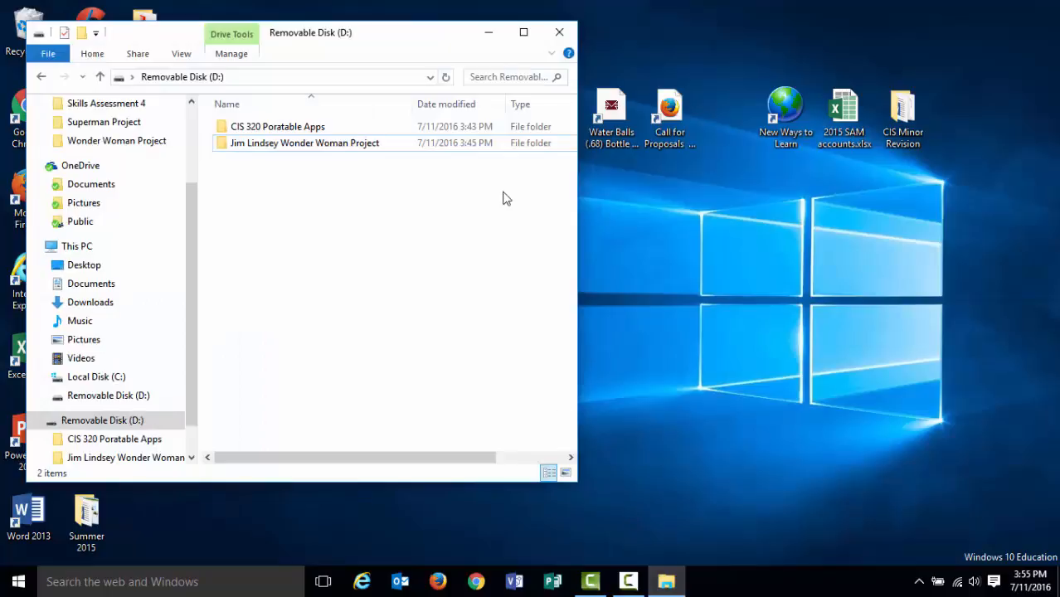
pyautogui.click(563, 33)
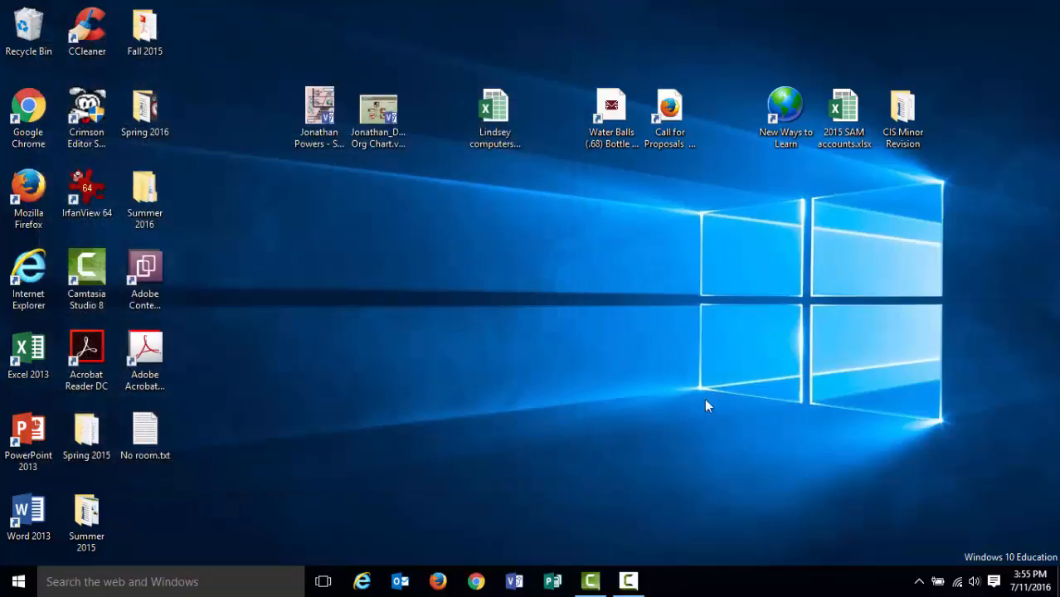
pyautogui.click(919, 581)
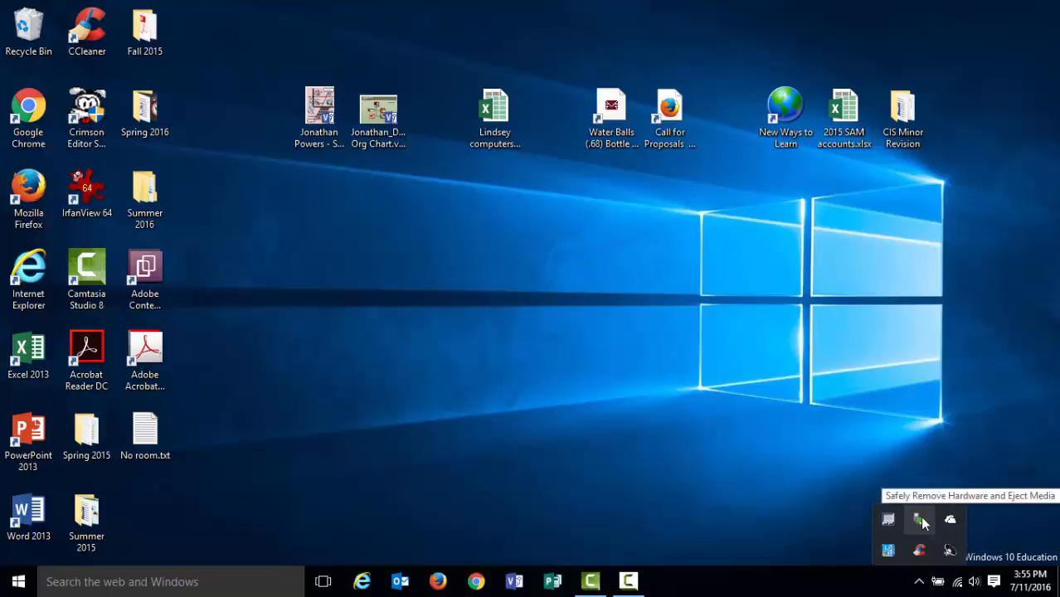
pyautogui.click(921, 520)
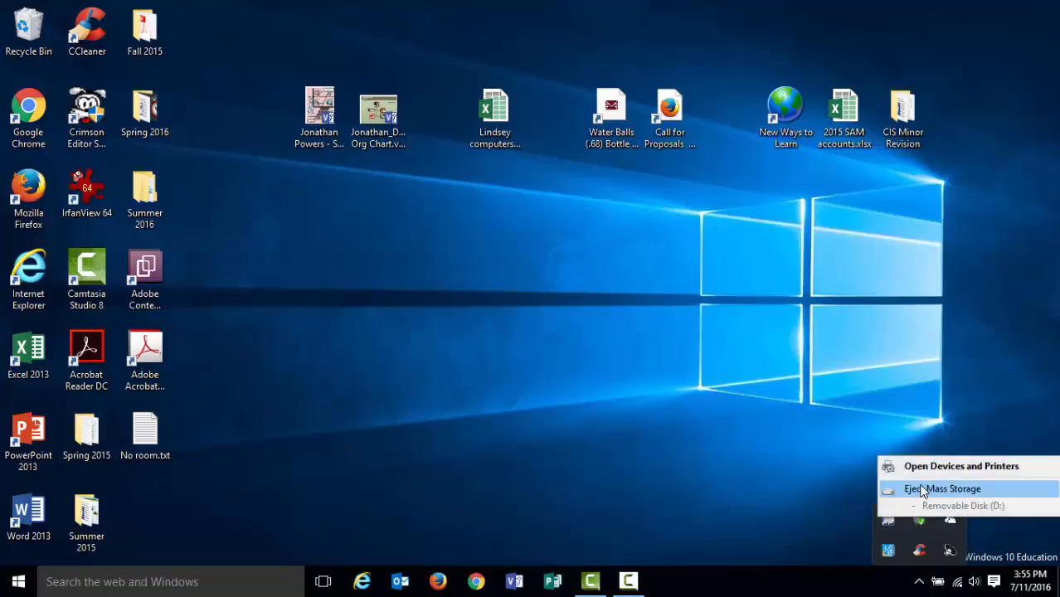
pyautogui.click(912, 487)
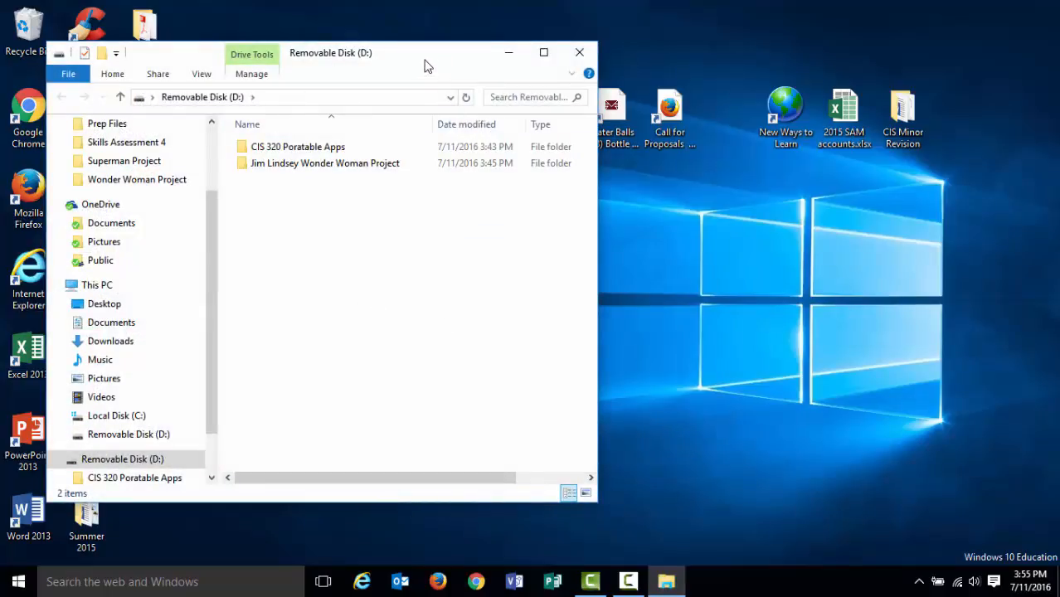
# Open the CIS 320 Poratable Apps folder on the drive and run Start.exe to launch the platform.
pyautogui.moveTo(491, 66); pyautogui.dragTo(878, 64)
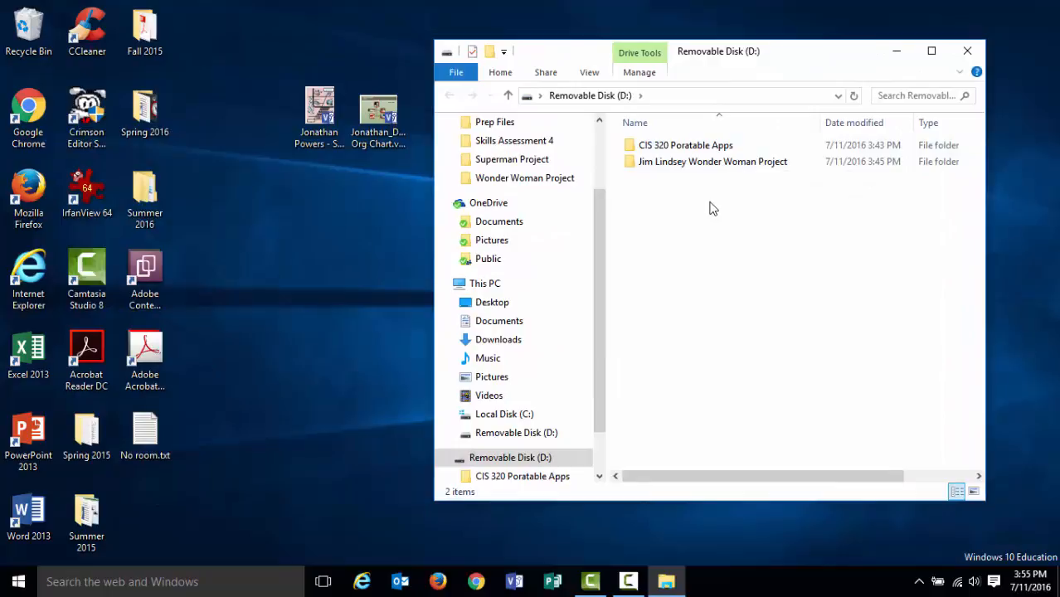
pyautogui.doubleClick(690, 147)
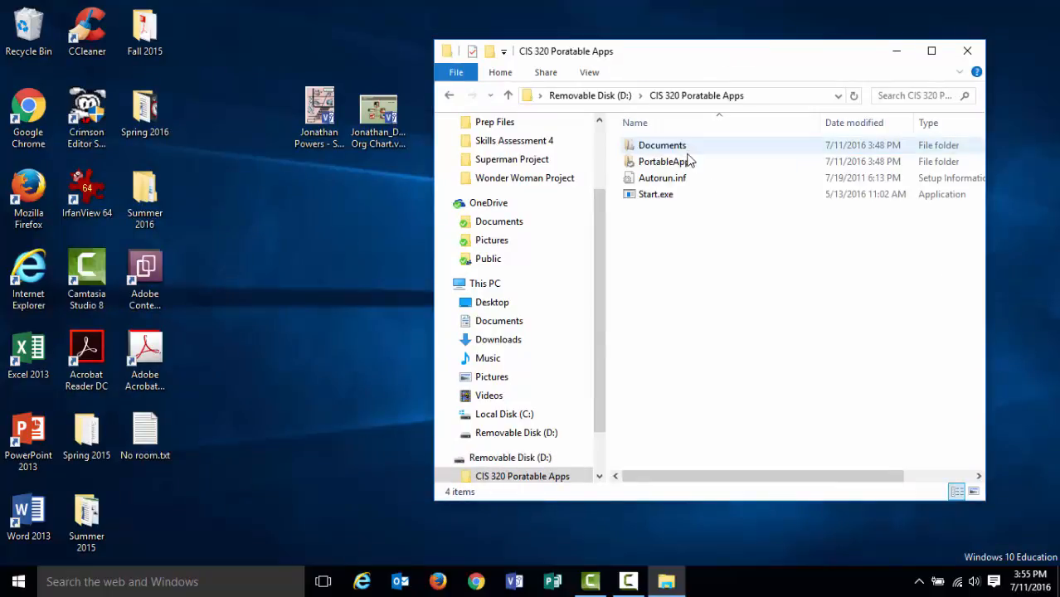
pyautogui.doubleClick(672, 196)
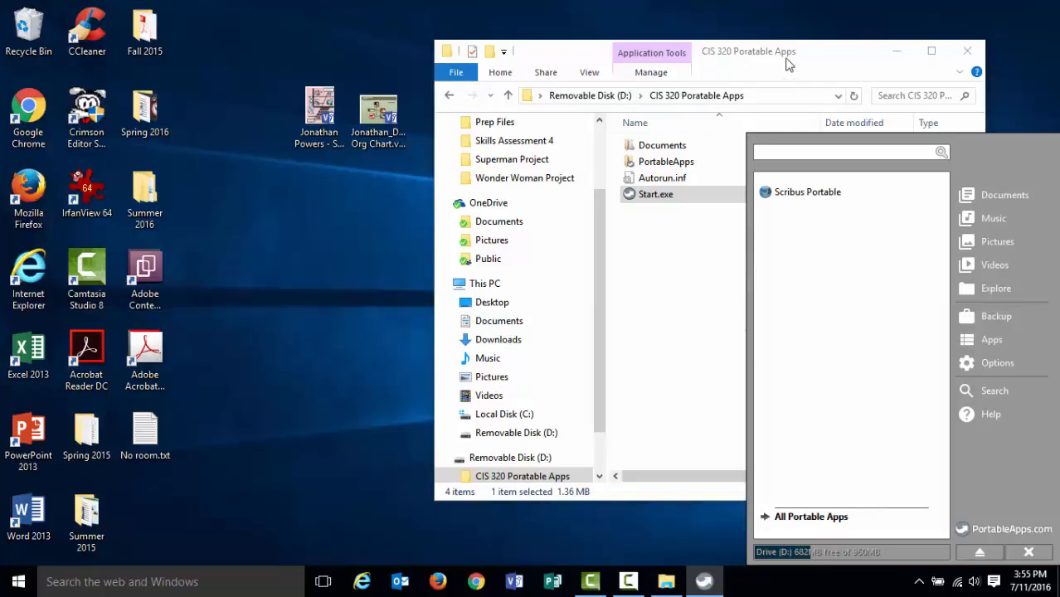
# Close the drive's window and browse the platform menu's All Portable Apps categories before returning.
pyautogui.moveTo(782, 57); pyautogui.dragTo(393, 54)
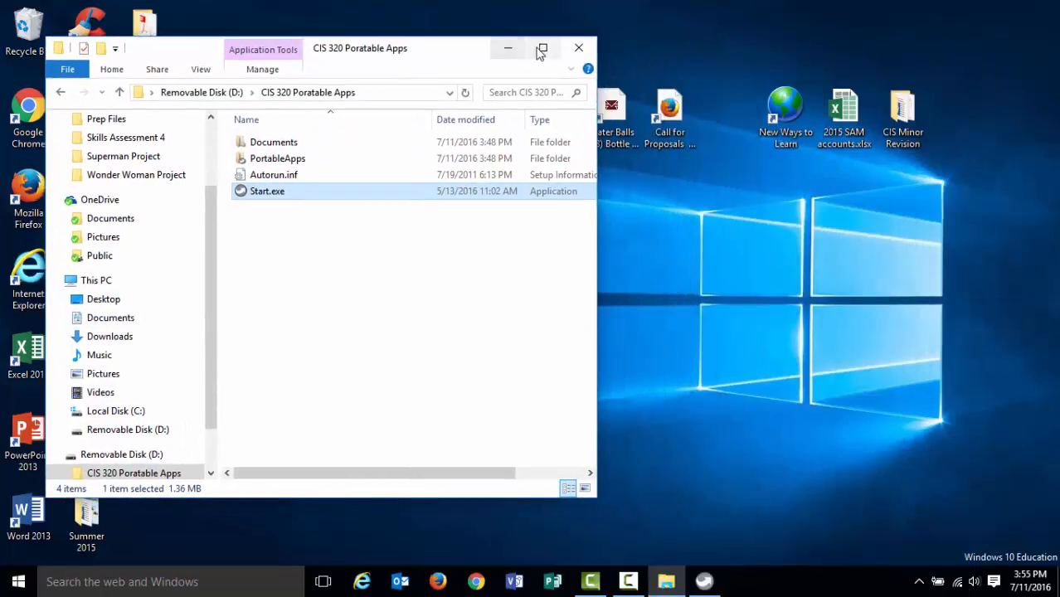
pyautogui.click(576, 48)
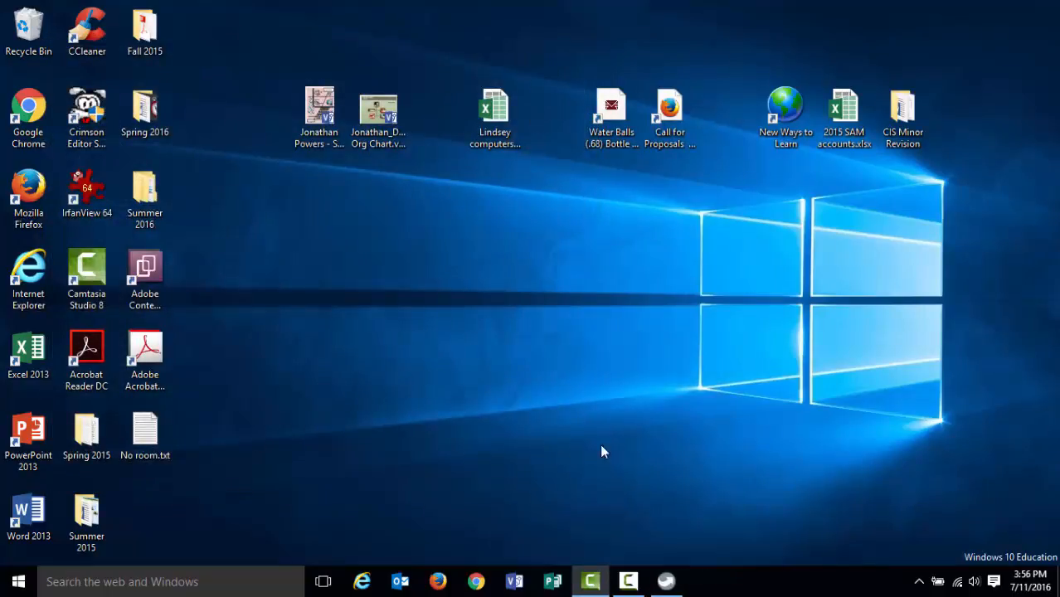
pyautogui.click(666, 581)
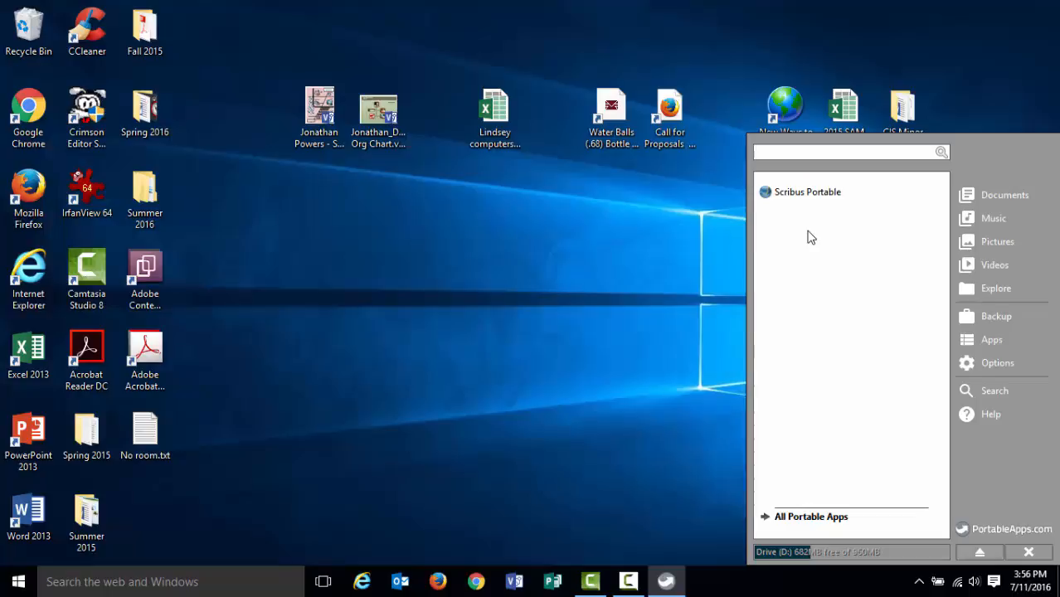
pyautogui.click(830, 519)
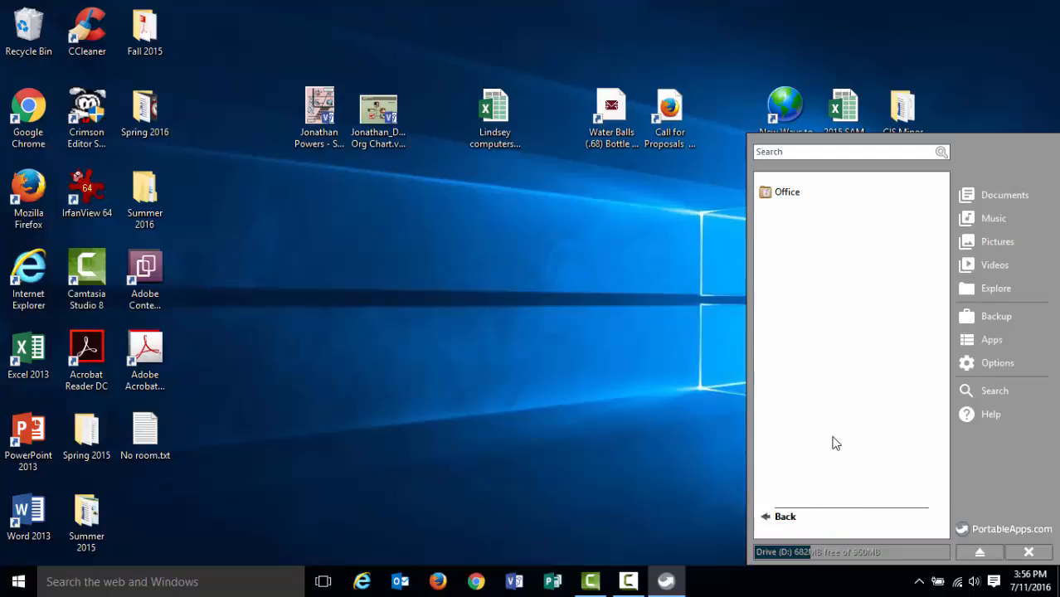
pyautogui.click(800, 517)
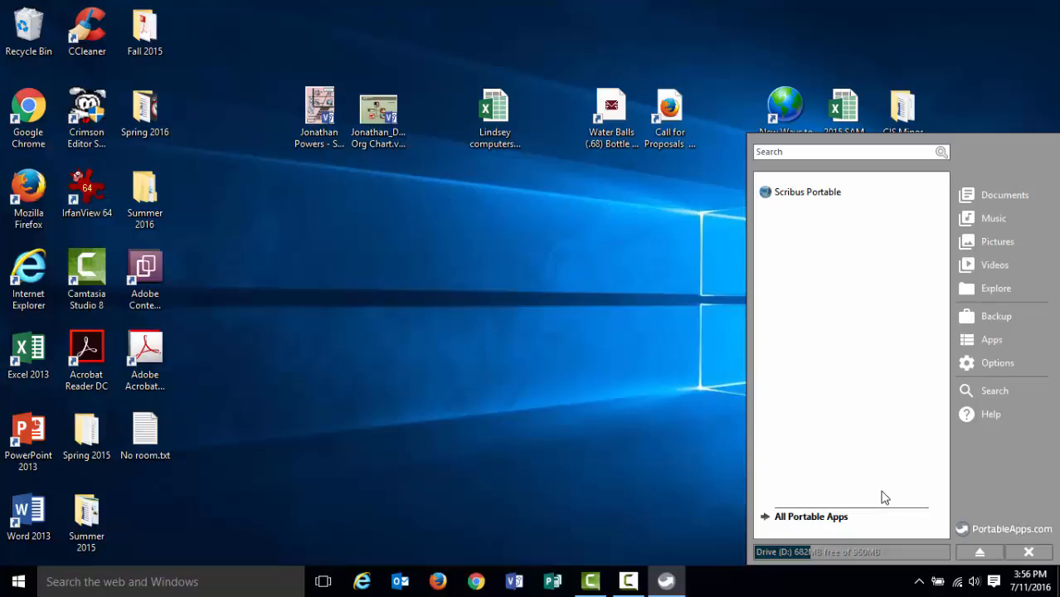
# Get more apps by title, check Notepad++ Portable, install it, and finish the directory wizard.
pyautogui.click(1014, 347)
pyautogui.moveTo(1004, 375)
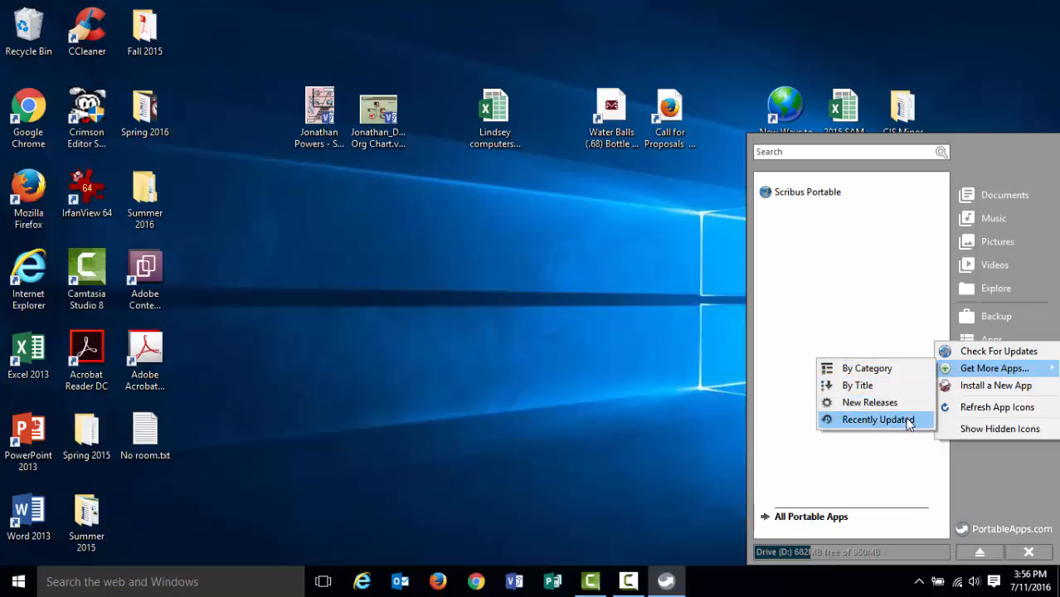
pyautogui.click(864, 386)
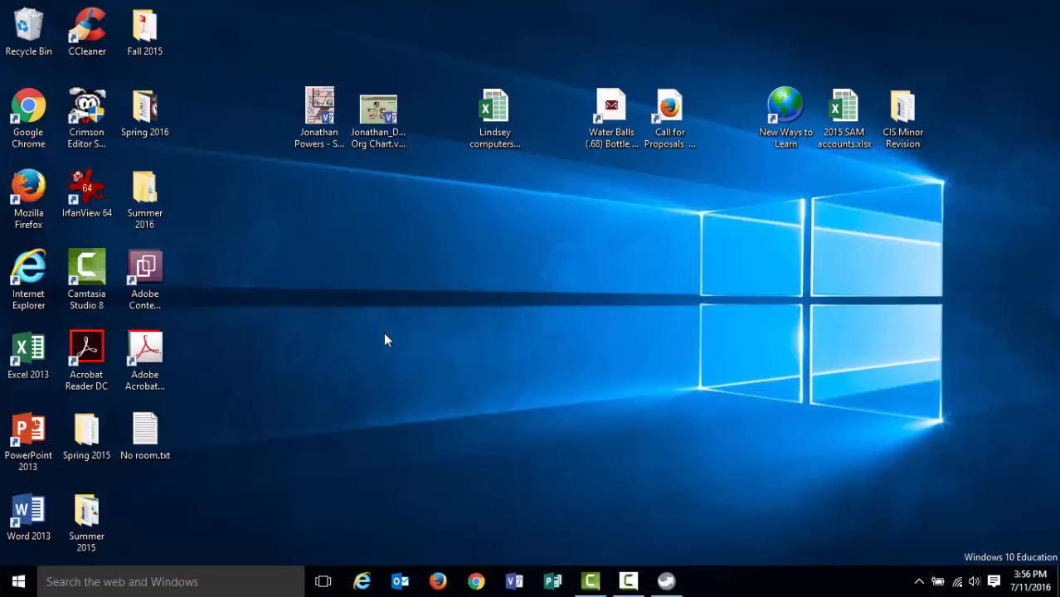
pyautogui.click(666, 582)
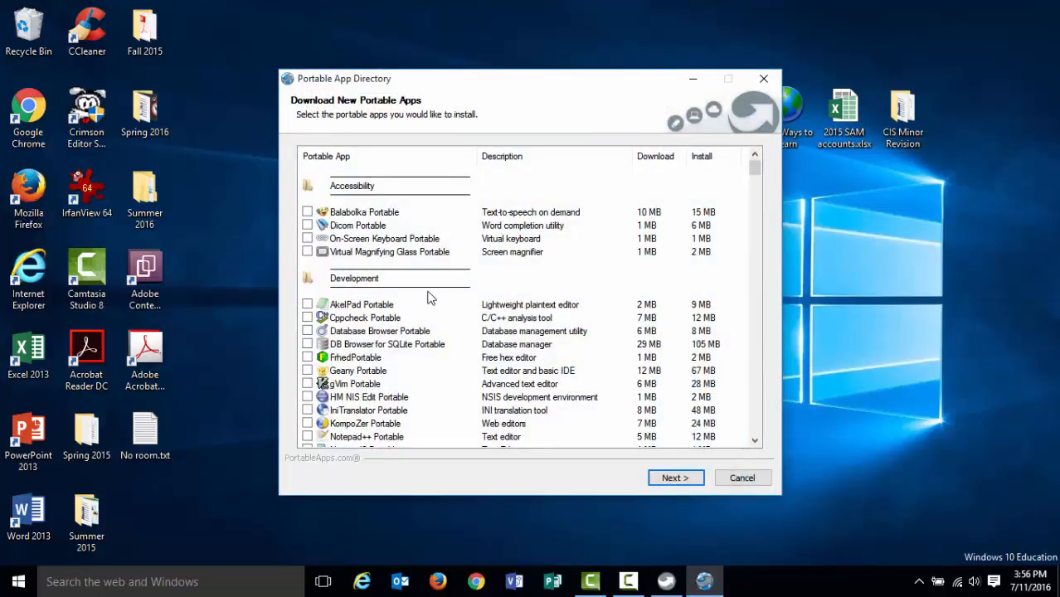
pyautogui.scroll(-3, 430, 298)
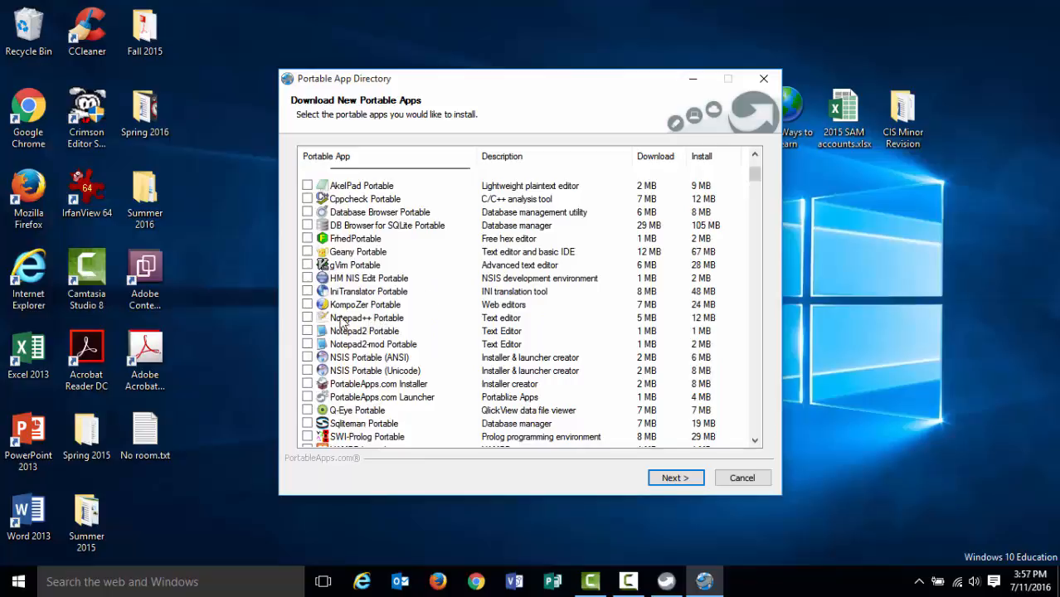
pyautogui.click(307, 318)
pyautogui.click(675, 483)
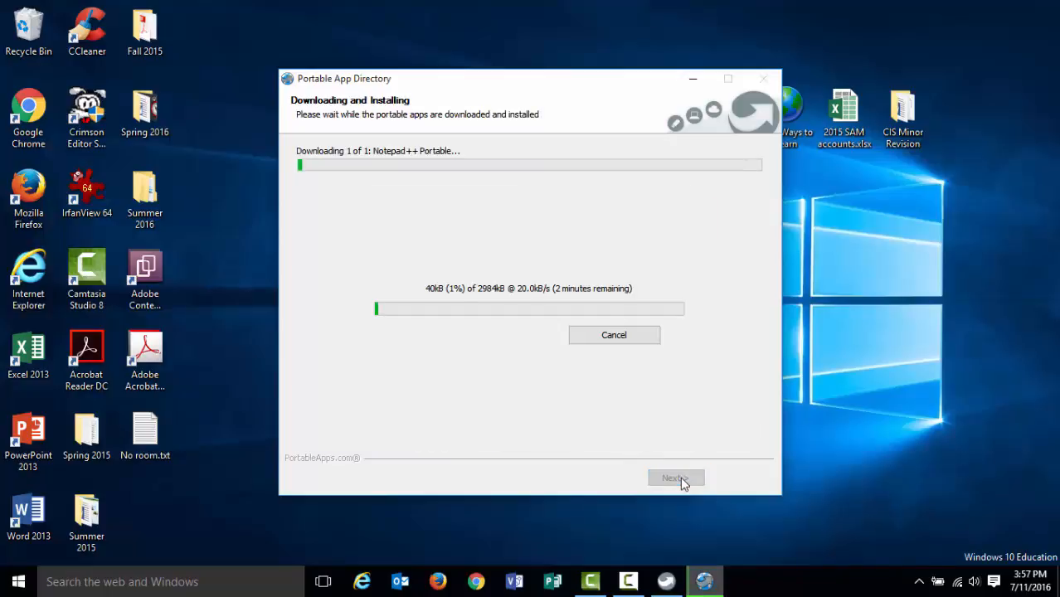
pyautogui.click(631, 581)
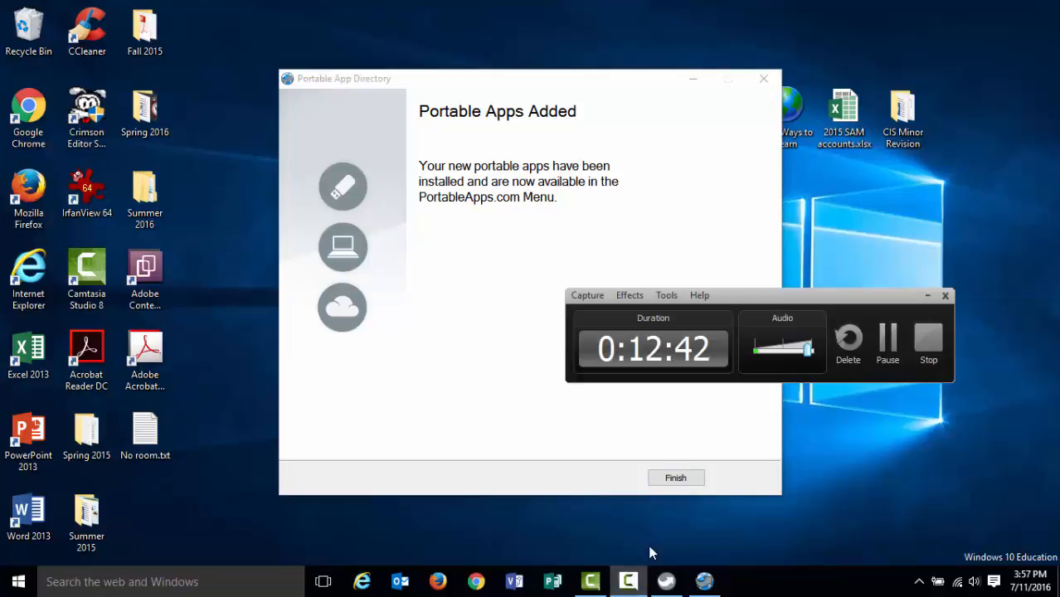
pyautogui.click(693, 267)
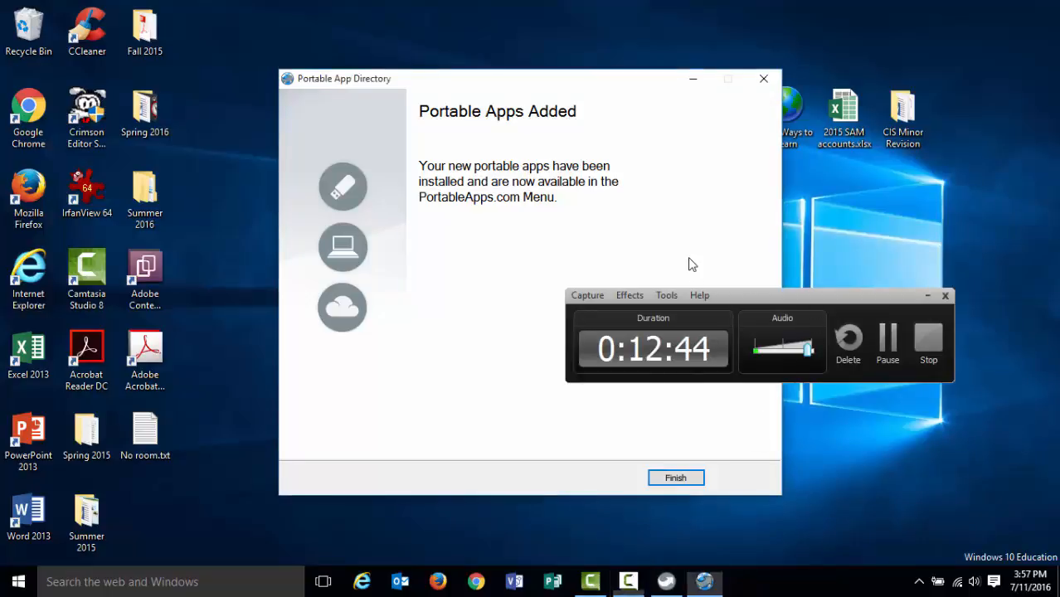
pyautogui.click(927, 295)
pyautogui.click(675, 477)
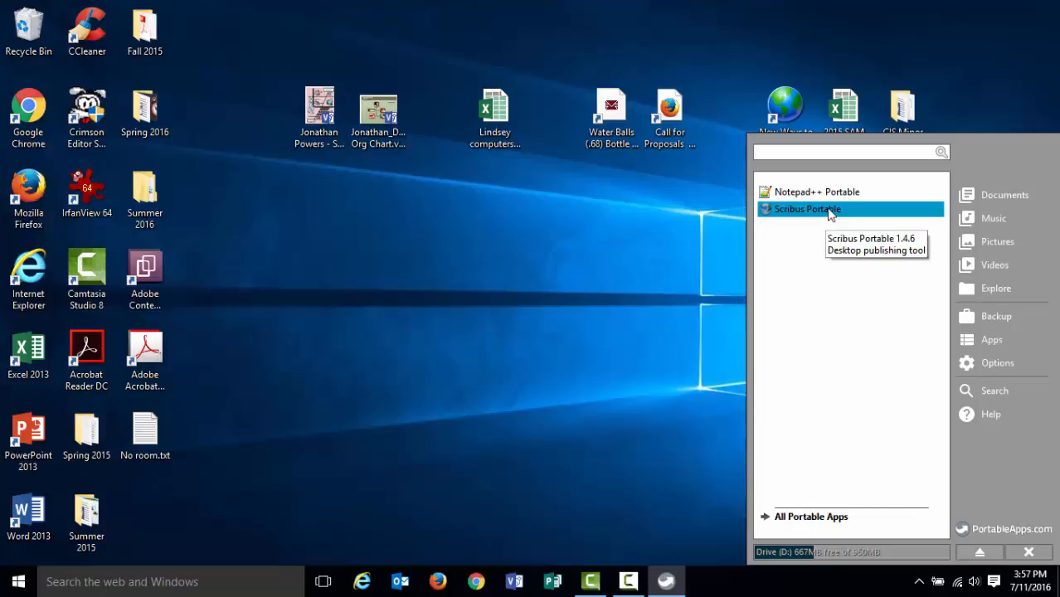
# Launch Scribus Portable from the platform menu and dismiss the Ghostscript is missing warning.
pyautogui.press('Return')
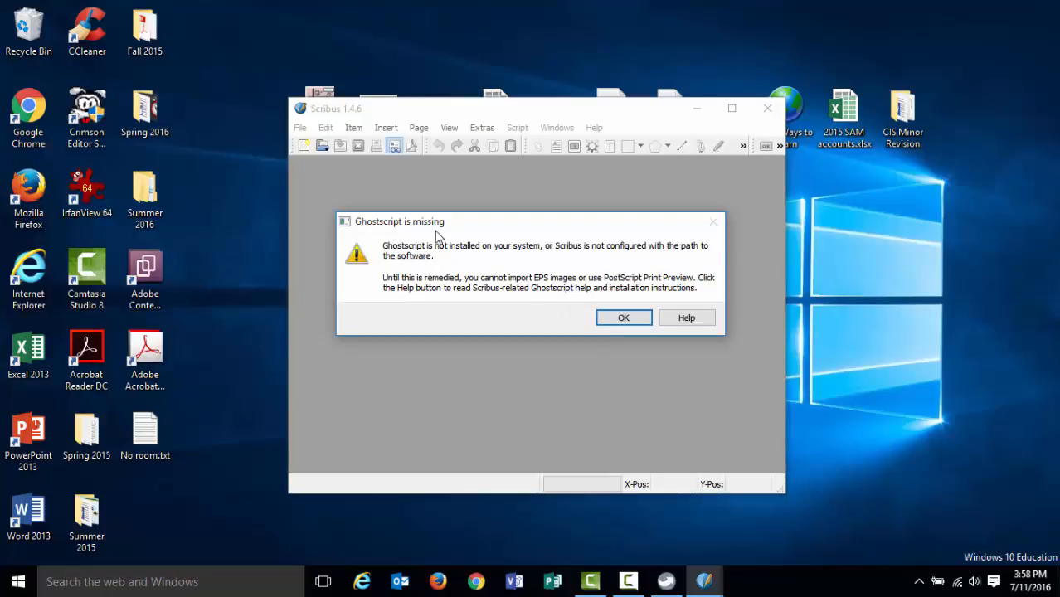
pyautogui.click(622, 324)
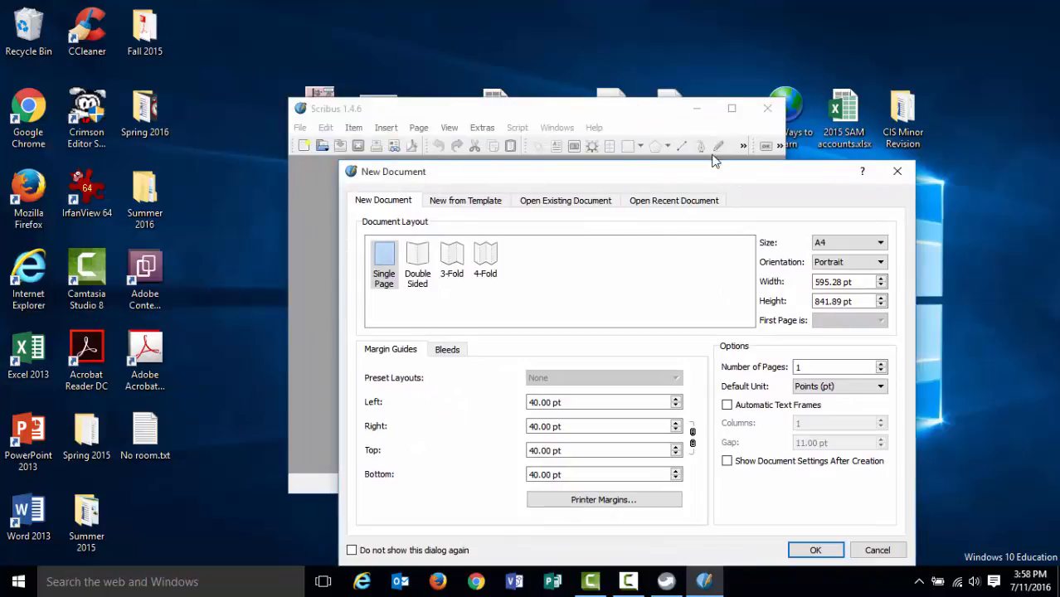
pyautogui.moveTo(724, 169); pyautogui.dragTo(650, 93)
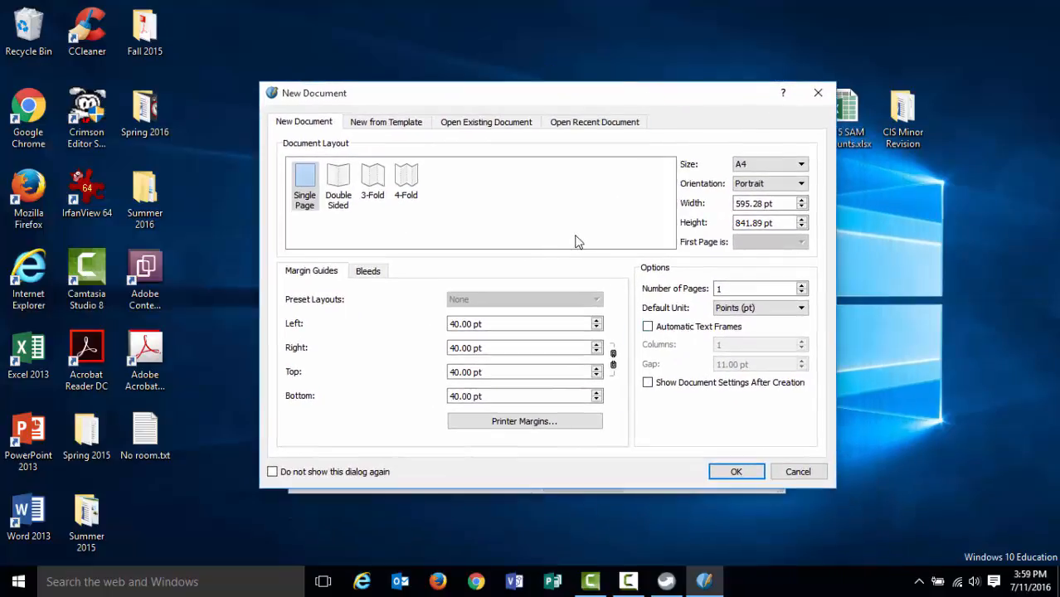
# Preview the Open Existing Document tab, cancel the New Document dialog, and close the maximized Scribus window.
pyautogui.click(475, 126)
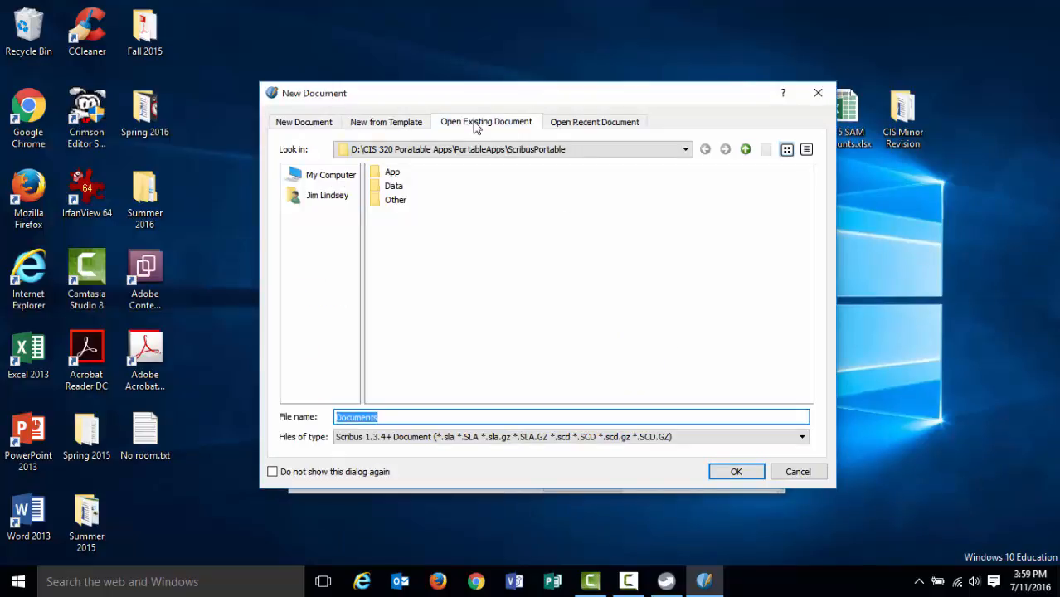
pyautogui.click(792, 473)
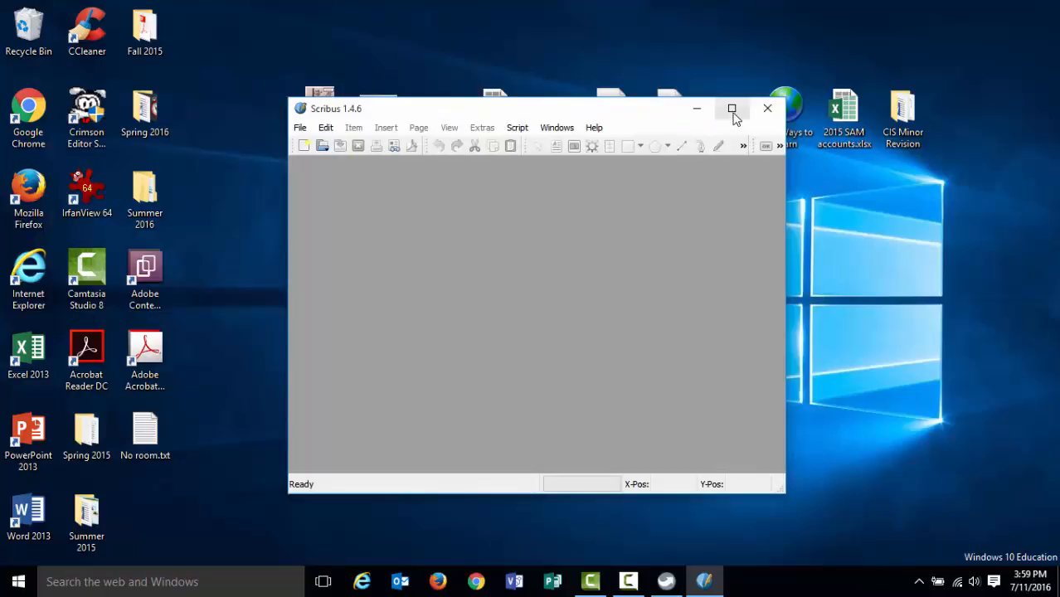
pyautogui.click(732, 110)
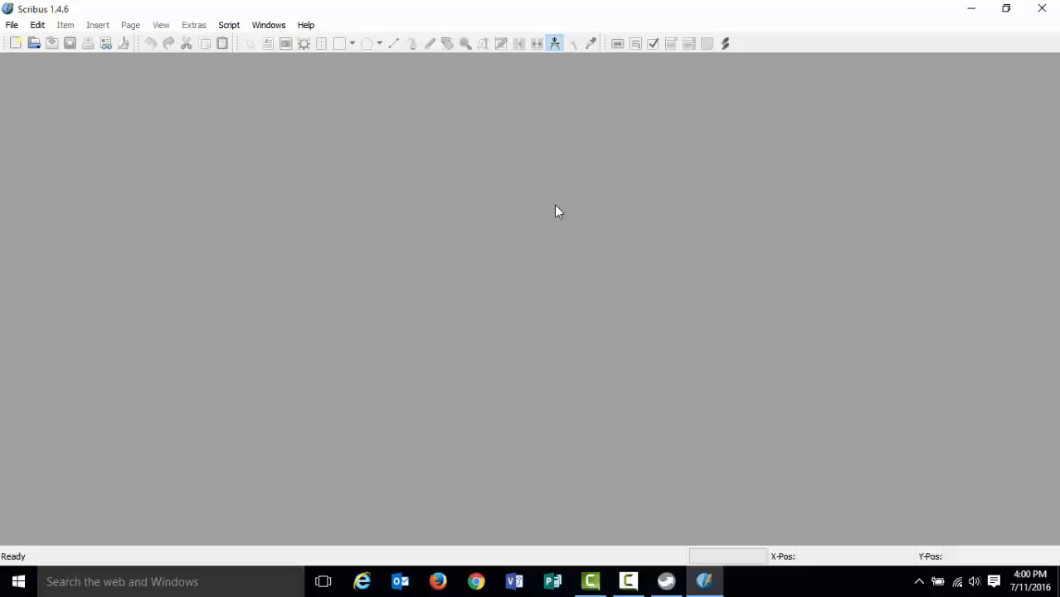
pyautogui.click(1046, 10)
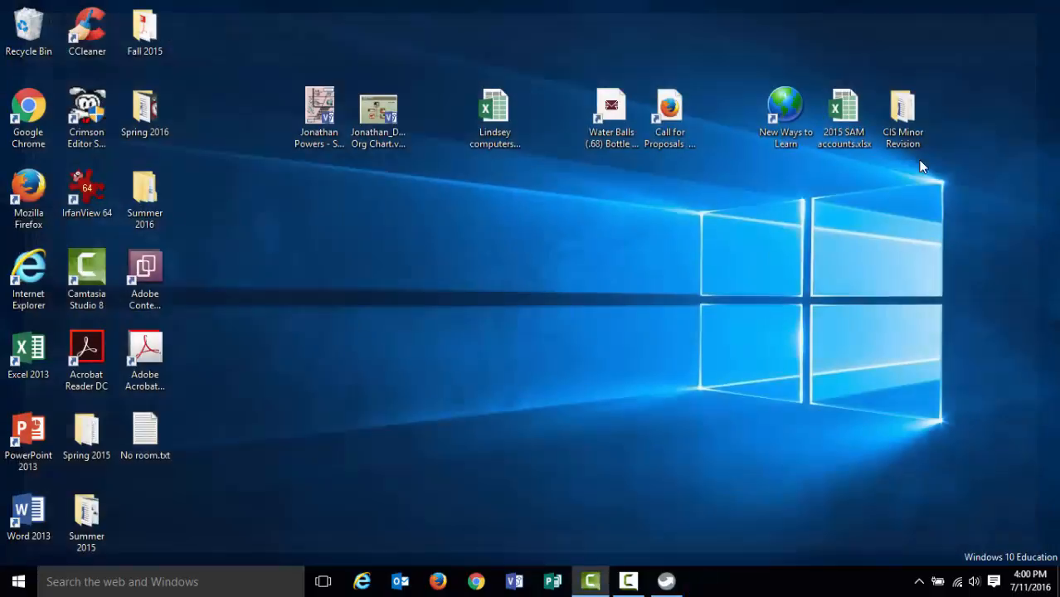
# Relaunch Scribus Portable from the platform menu, dismiss the Ghostscript warning, and cancel the New Document dialog.
pyautogui.click(667, 581)
pyautogui.click(764, 189)
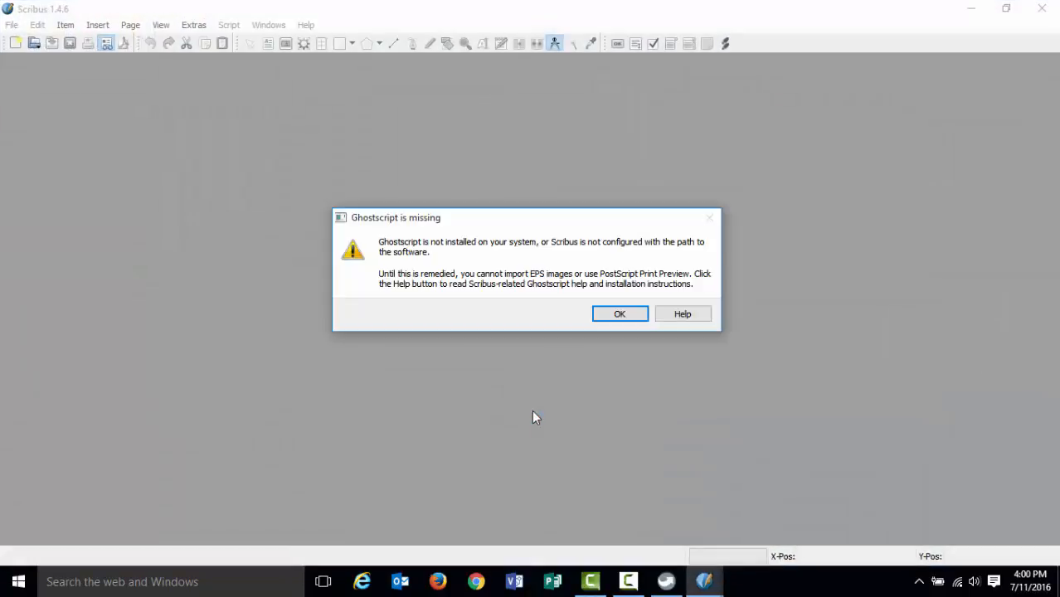
pyautogui.click(617, 314)
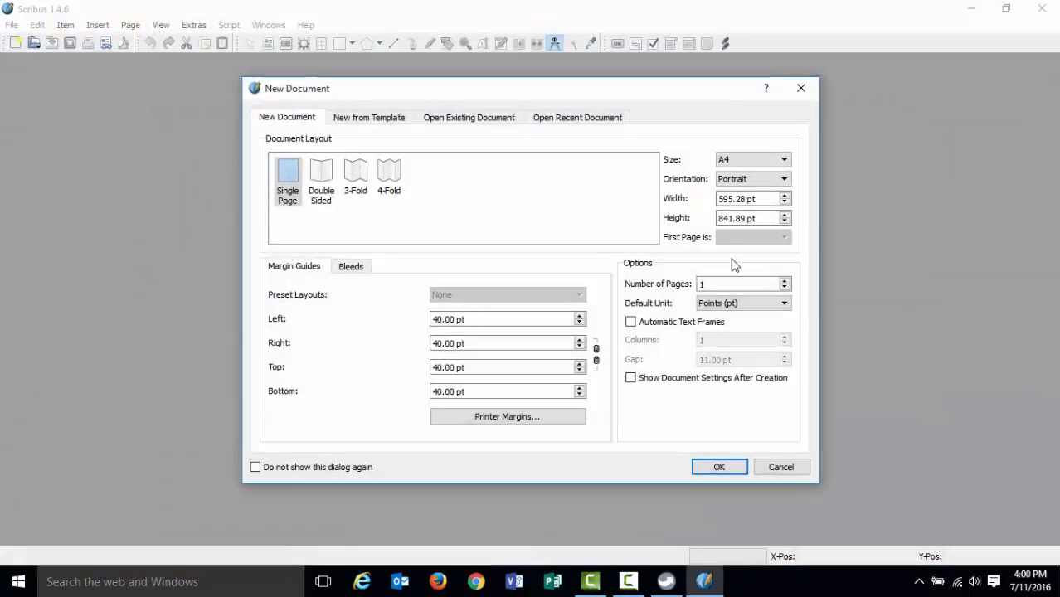
pyautogui.click(778, 467)
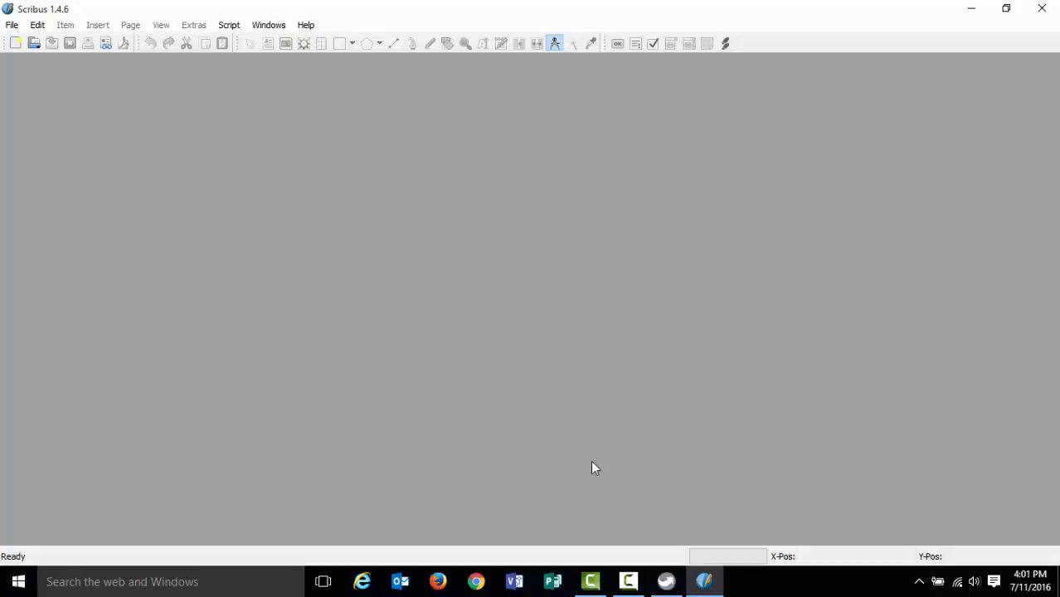
# Open the Colors dialog, set the current color set to X11, and confirm it.
pyautogui.click(39, 25)
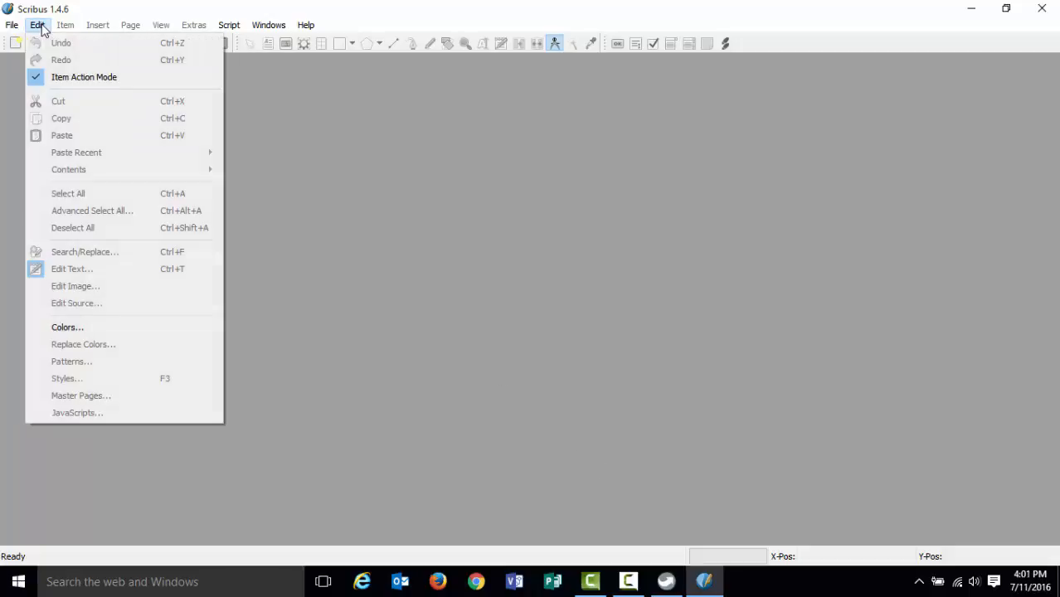
pyautogui.click(66, 329)
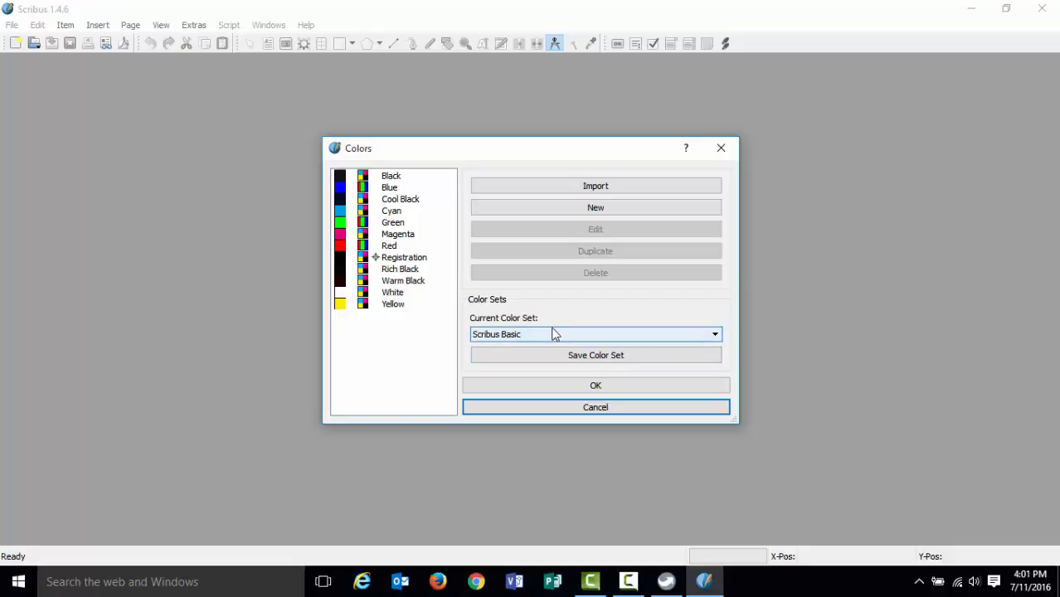
pyautogui.click(714, 335)
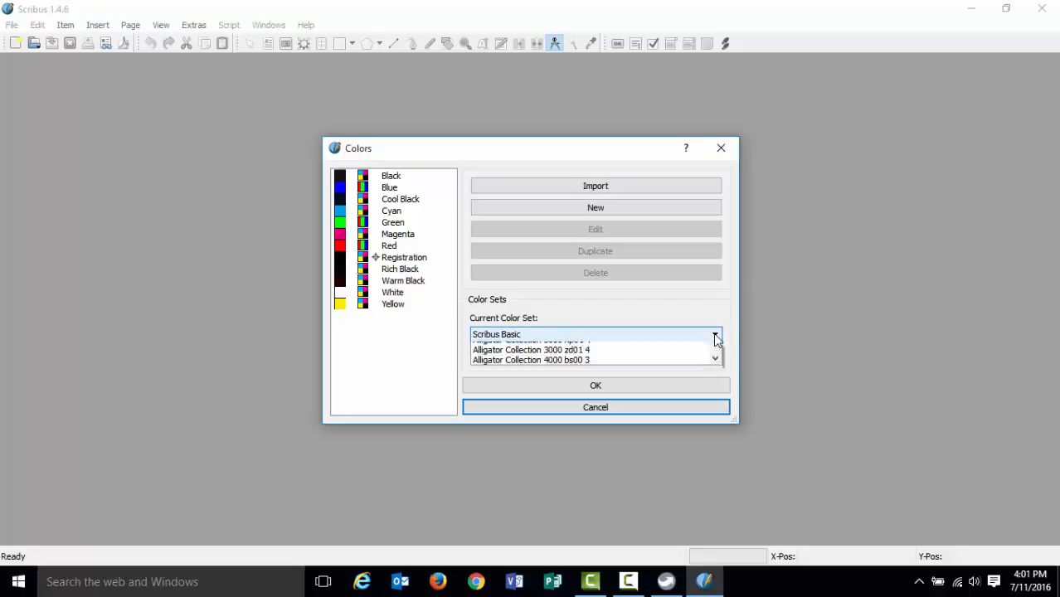
pyautogui.moveTo(716, 406)
pyautogui.mouseDown()
pyautogui.moveTo(719, 362)
pyautogui.moveTo(723, 421)
pyautogui.mouseUp()
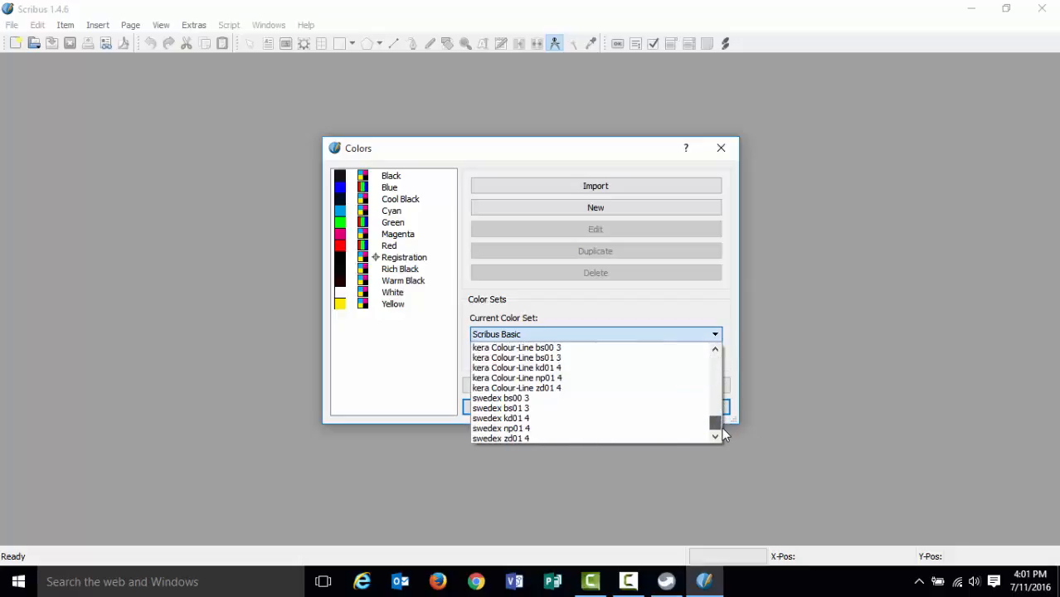
pyautogui.scroll(4, 719, 423)
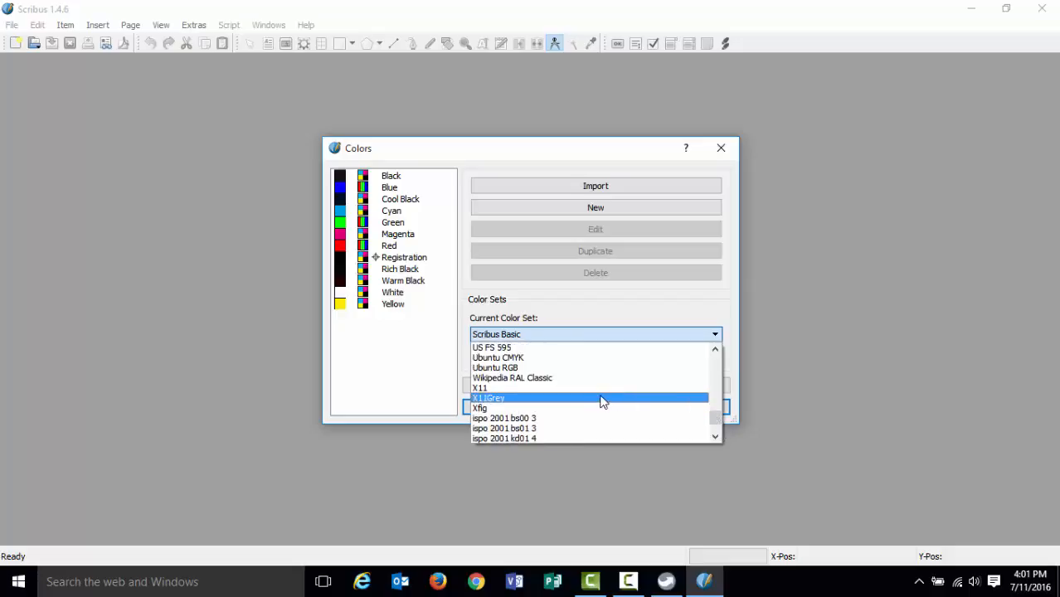
pyautogui.click(520, 389)
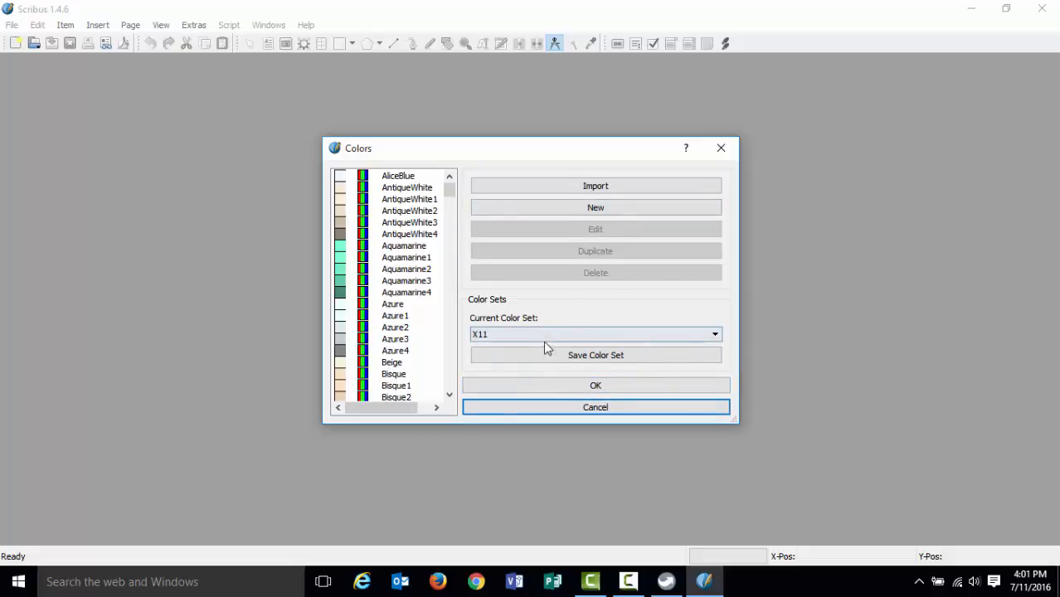
pyautogui.moveTo(449, 191); pyautogui.dragTo(463, 391)
pyautogui.click(571, 385)
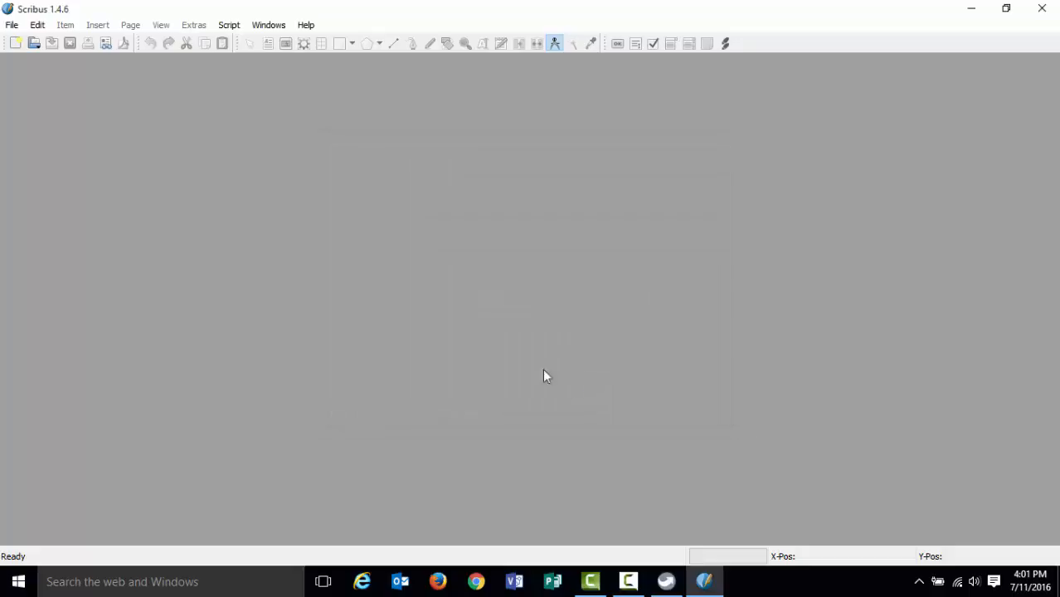
# Reopen the Colors dialog and browse the available color sets before closing it.
pyautogui.click(38, 25)
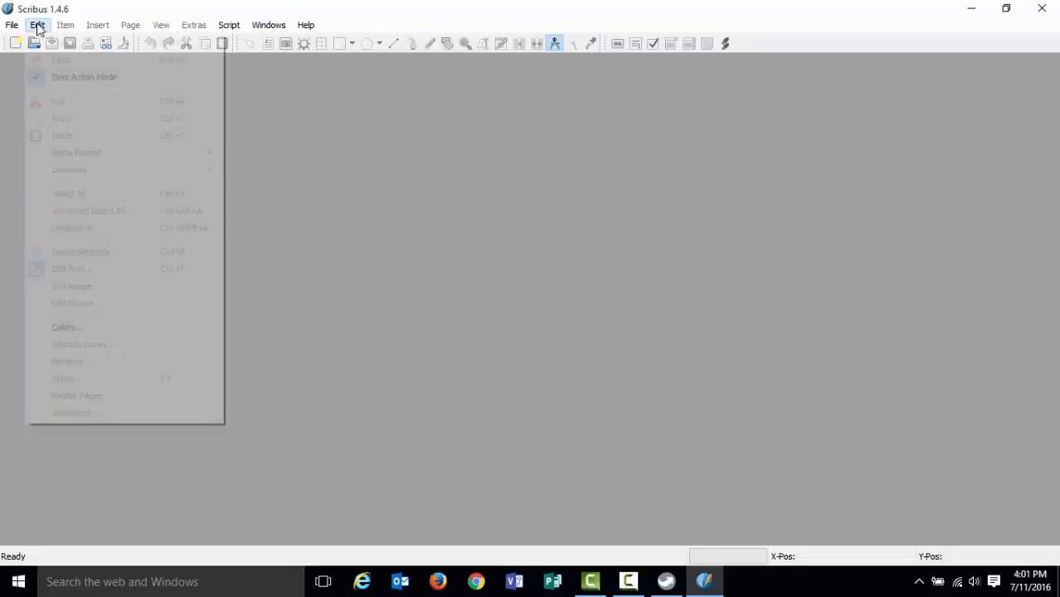
pyautogui.click(60, 327)
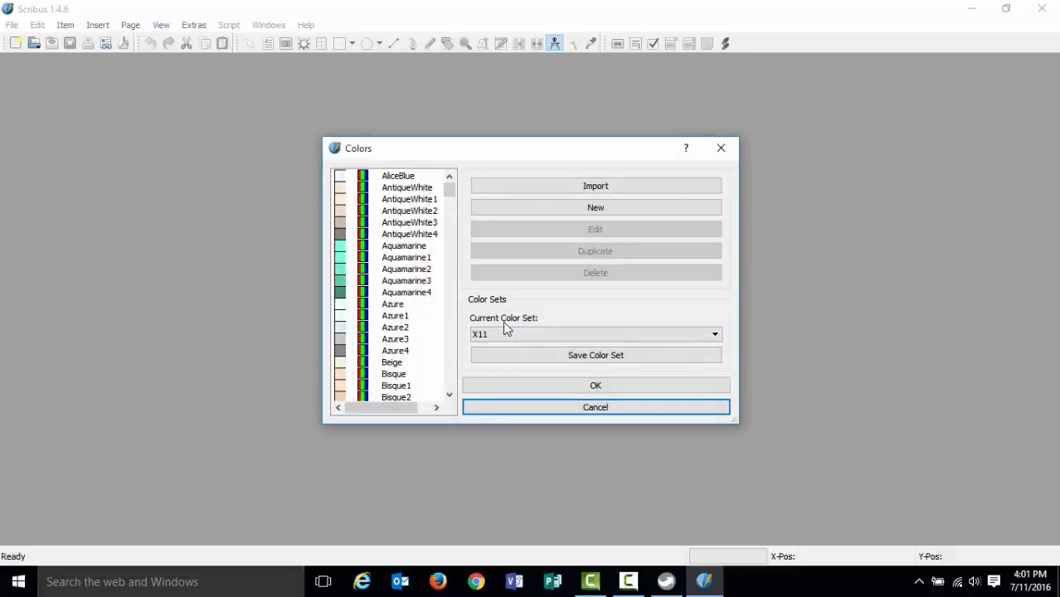
pyautogui.click(699, 335)
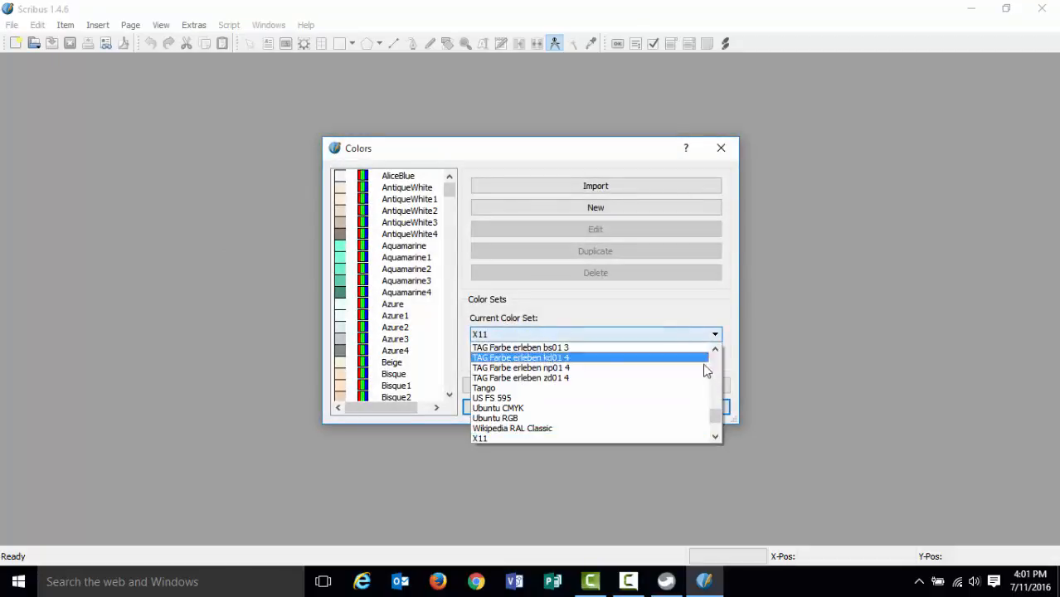
pyautogui.moveTo(717, 420)
pyautogui.mouseDown()
pyautogui.moveTo(714, 361)
pyautogui.moveTo(714, 426)
pyautogui.mouseUp()
pyautogui.scroll(2, 571, 400)
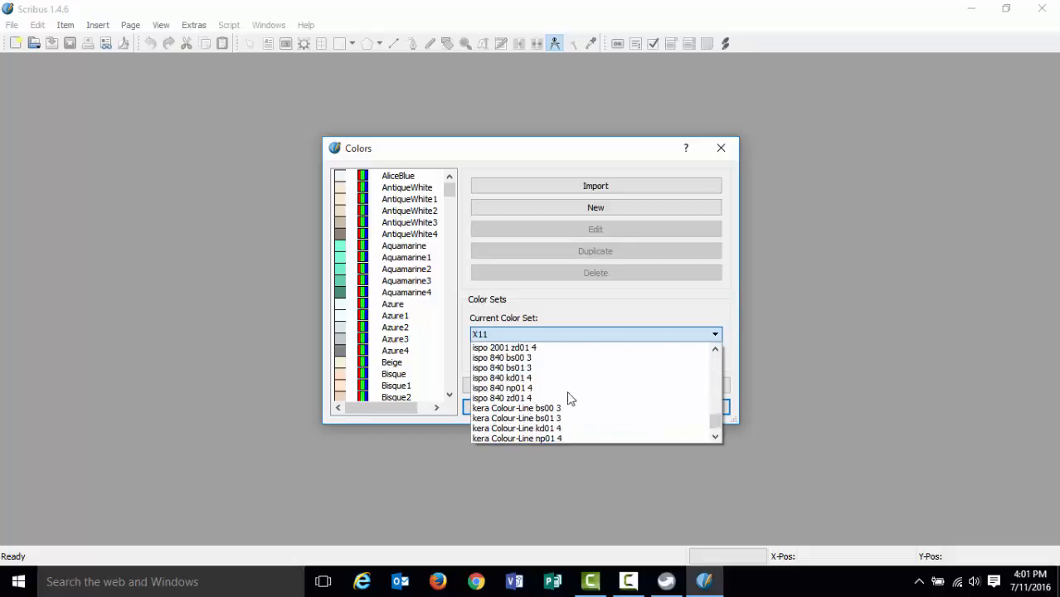
pyautogui.scroll(3, 571, 400)
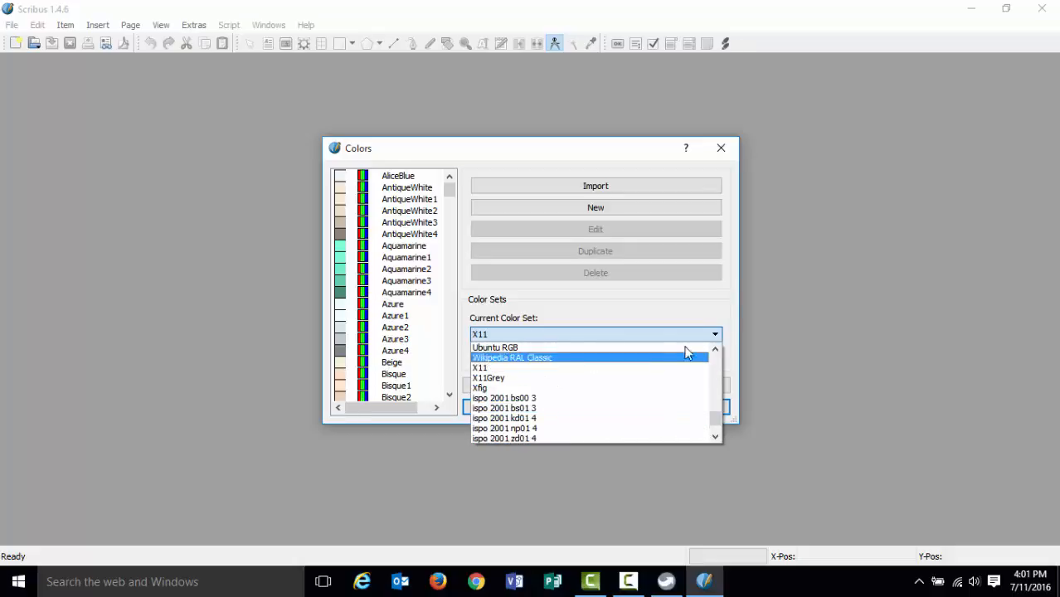
pyautogui.click(694, 316)
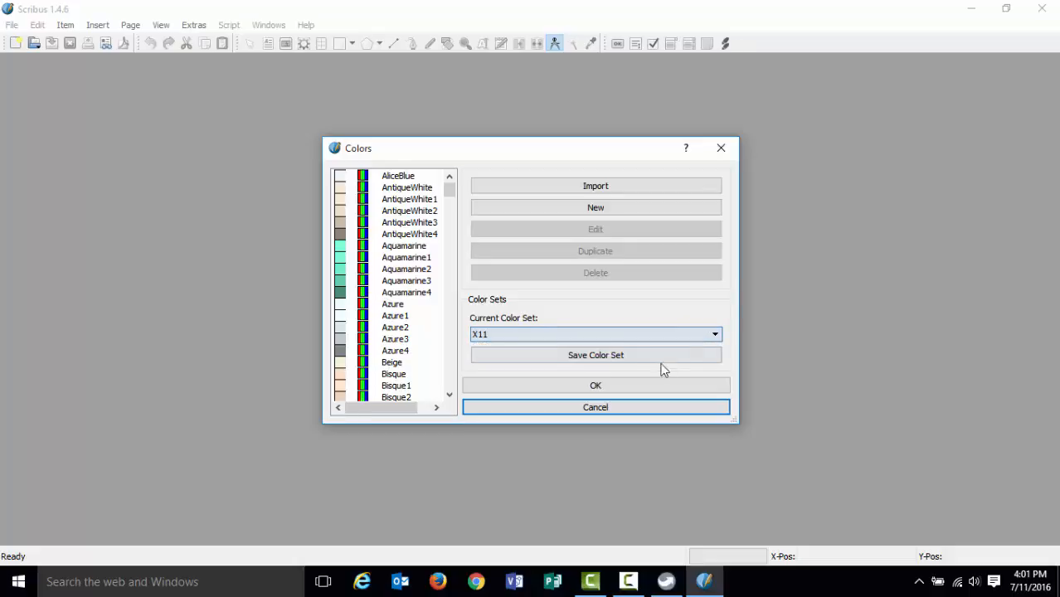
pyautogui.click(613, 387)
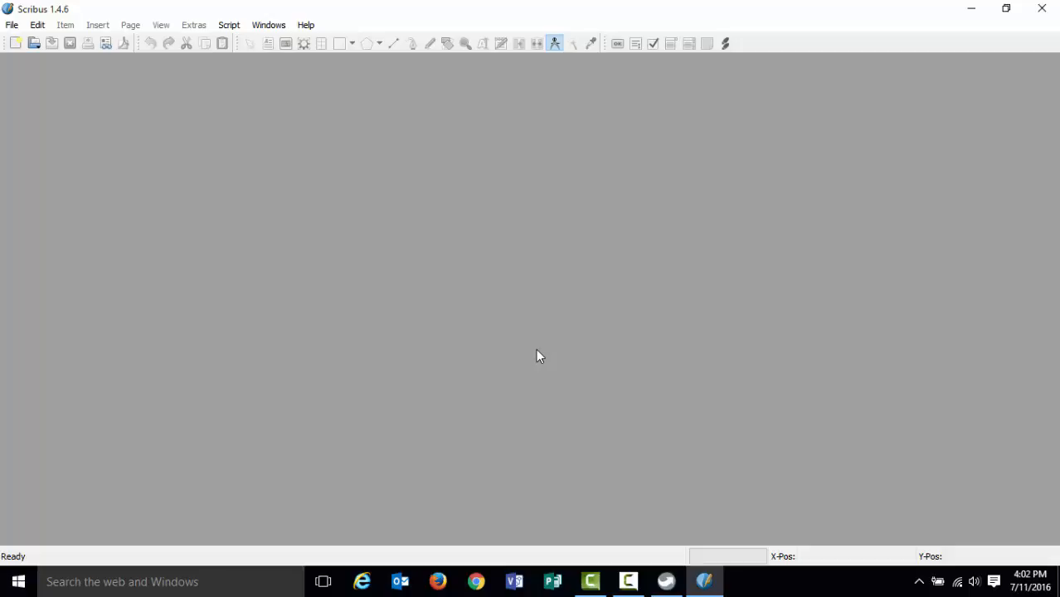
# Close Scribus and exit the PortableApps.com Platform.
pyautogui.click(1043, 8)
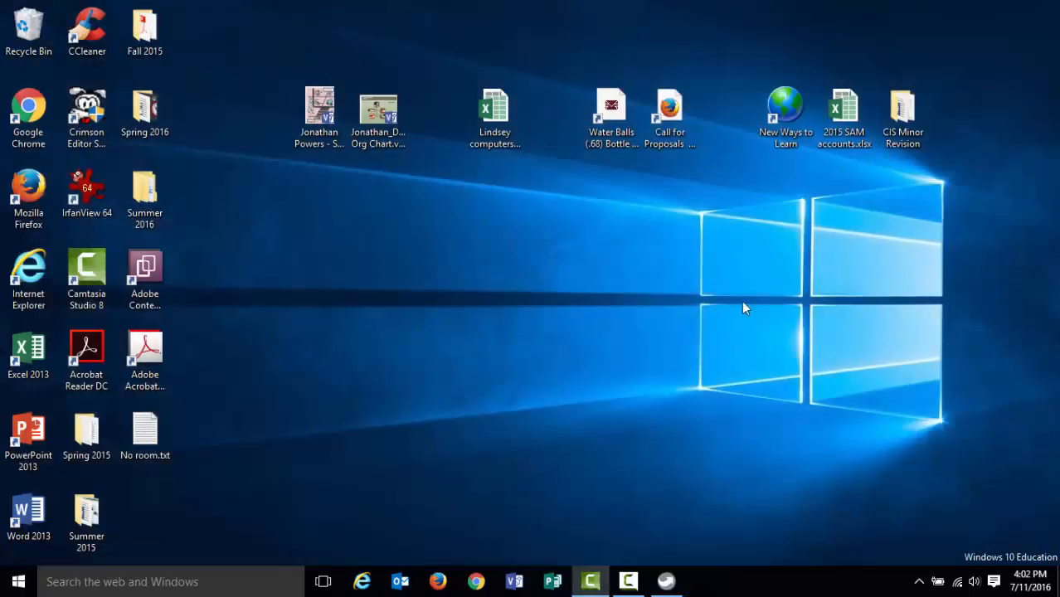
pyautogui.click(664, 580)
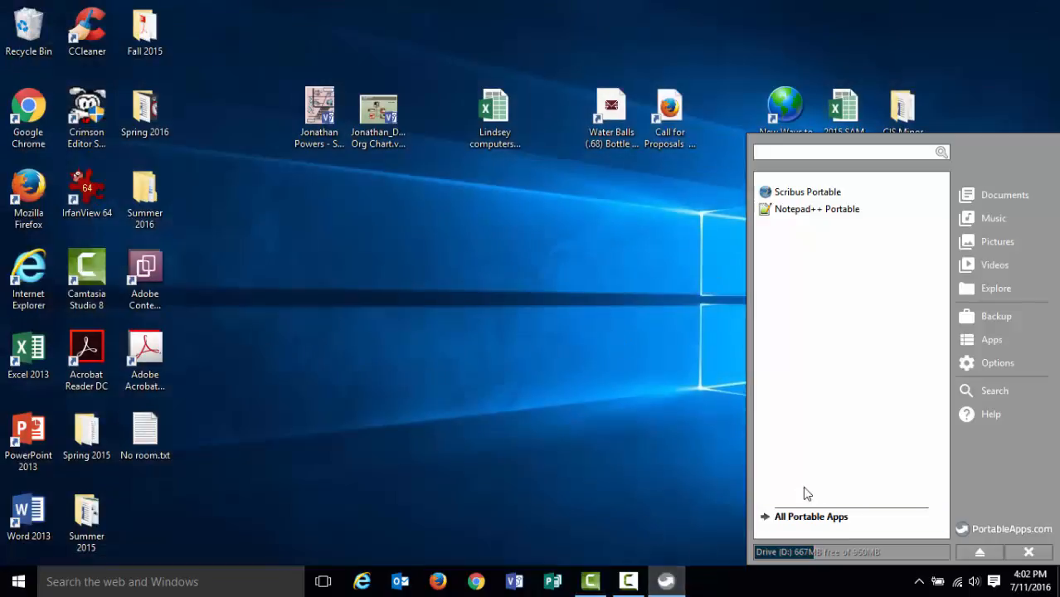
pyautogui.click(1029, 552)
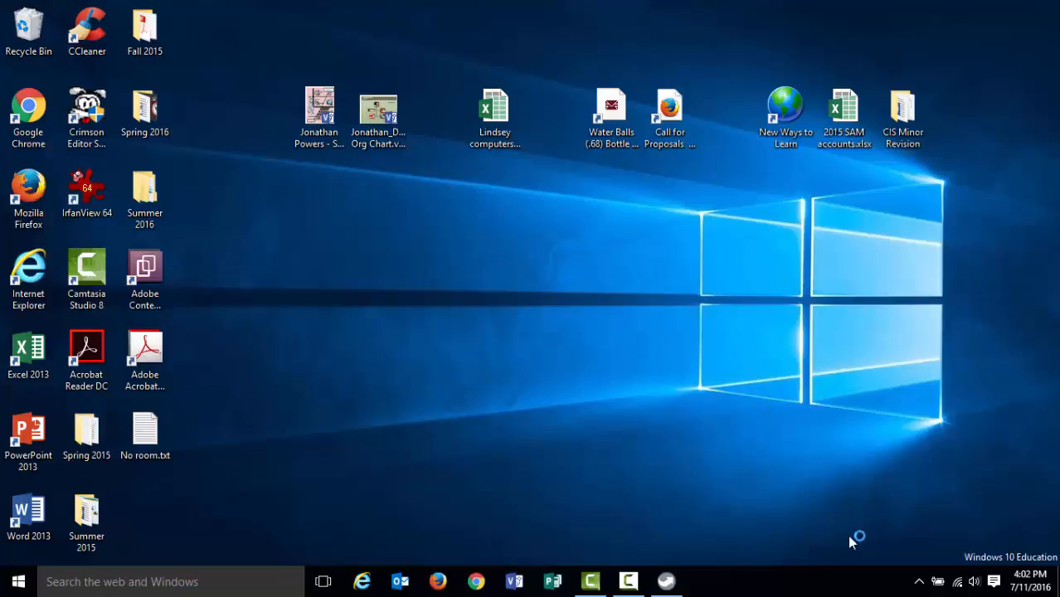
# Open File Explorer, go to Removable Disk (D:), and run Start.exe in the CIS 320 Poratable Apps folder.
pyautogui.rightClick(18, 581)
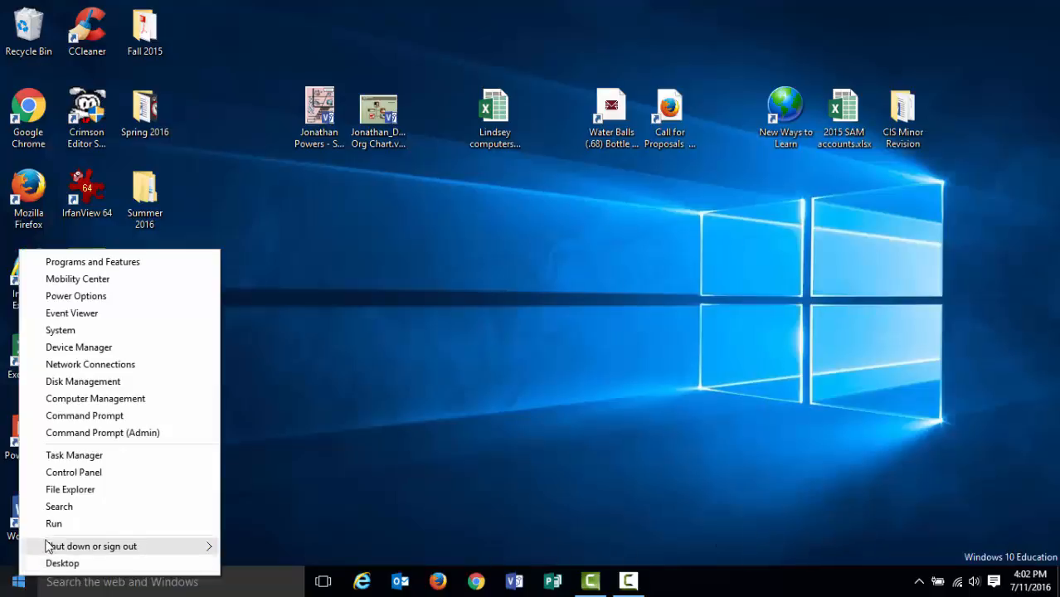
pyautogui.click(83, 490)
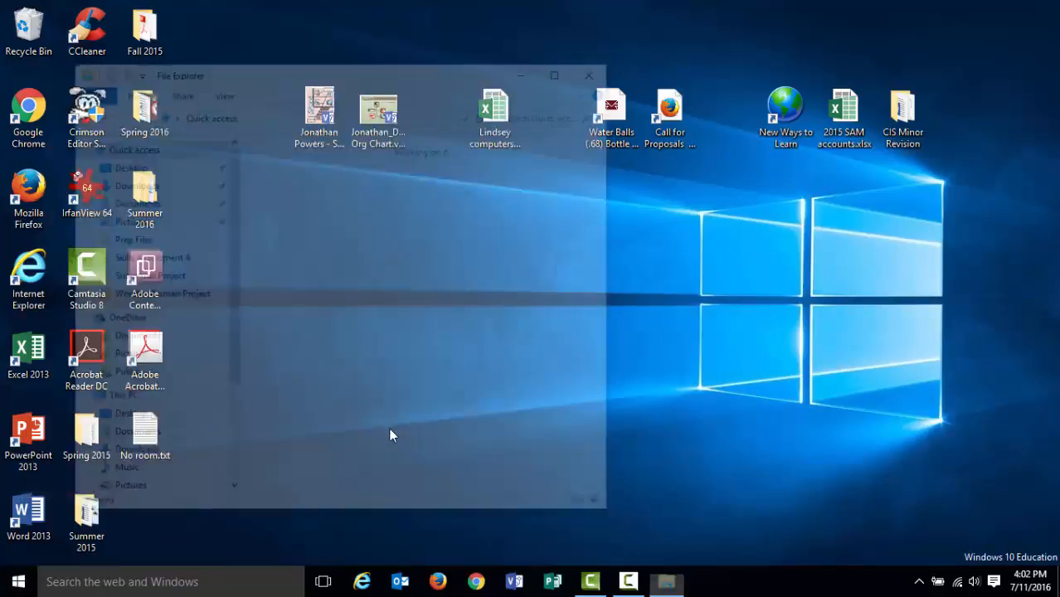
pyautogui.scroll(-2, 146, 398)
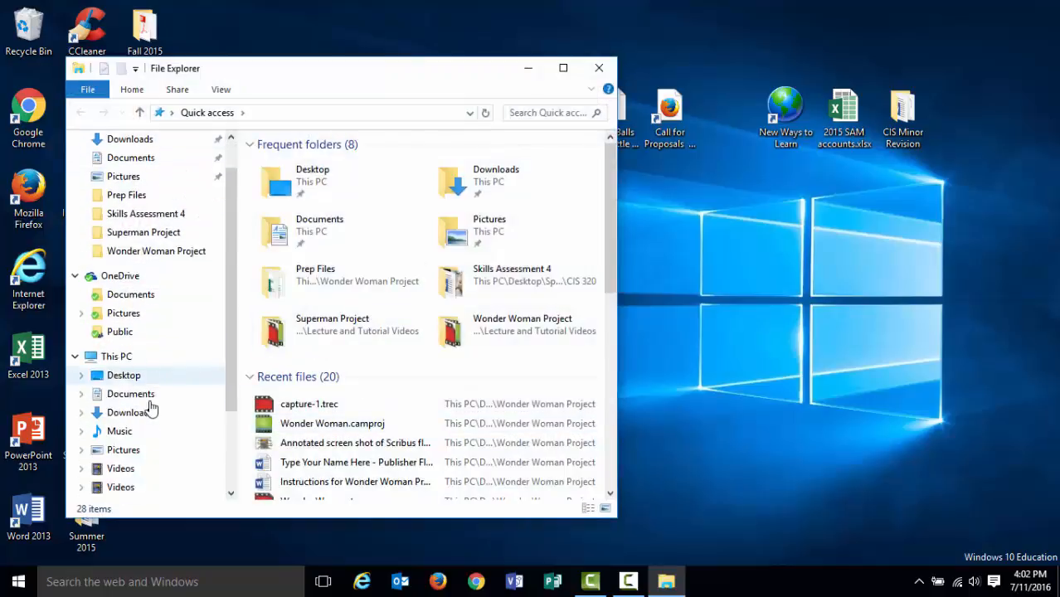
pyautogui.click(137, 490)
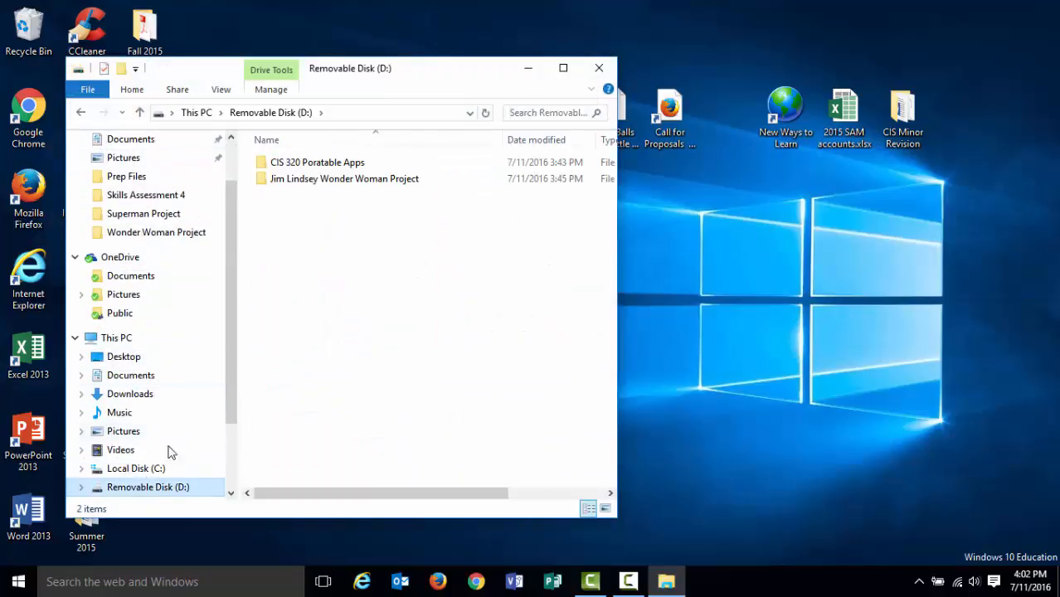
pyautogui.doubleClick(344, 164)
pyautogui.doubleClick(282, 213)
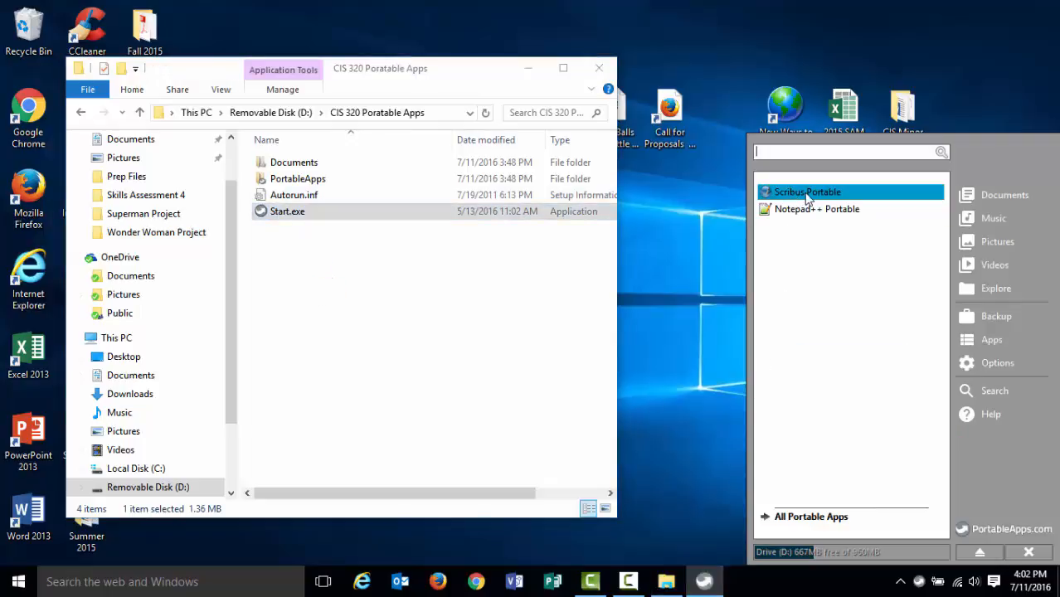
# Launch Scribus Portable, dismiss the Ghostscript warning, create a default A4 single-page document, and close Scribus.
pyautogui.click(854, 193)
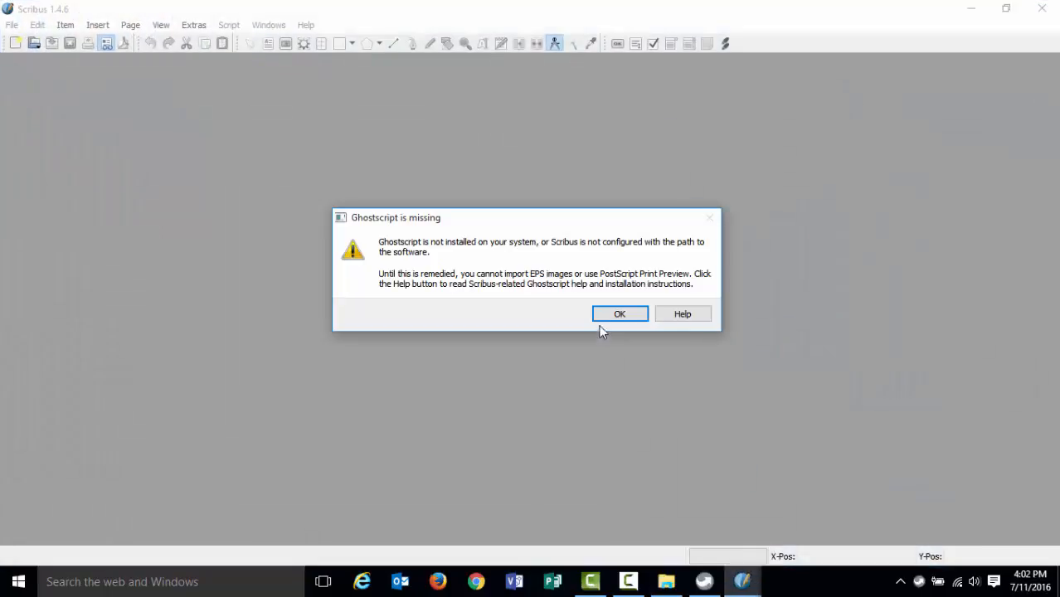
pyautogui.click(611, 314)
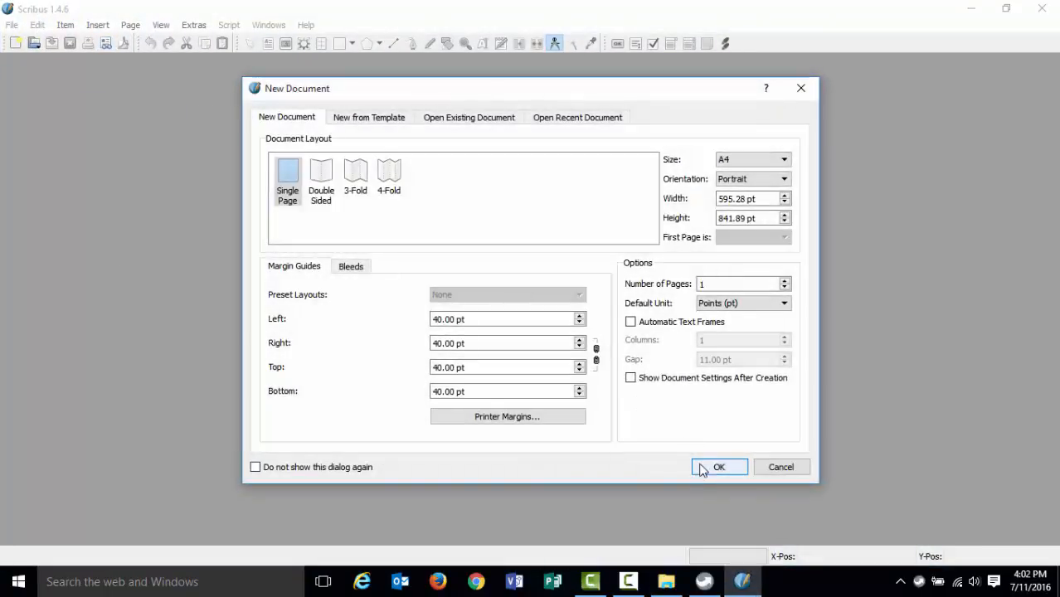
pyautogui.click(718, 467)
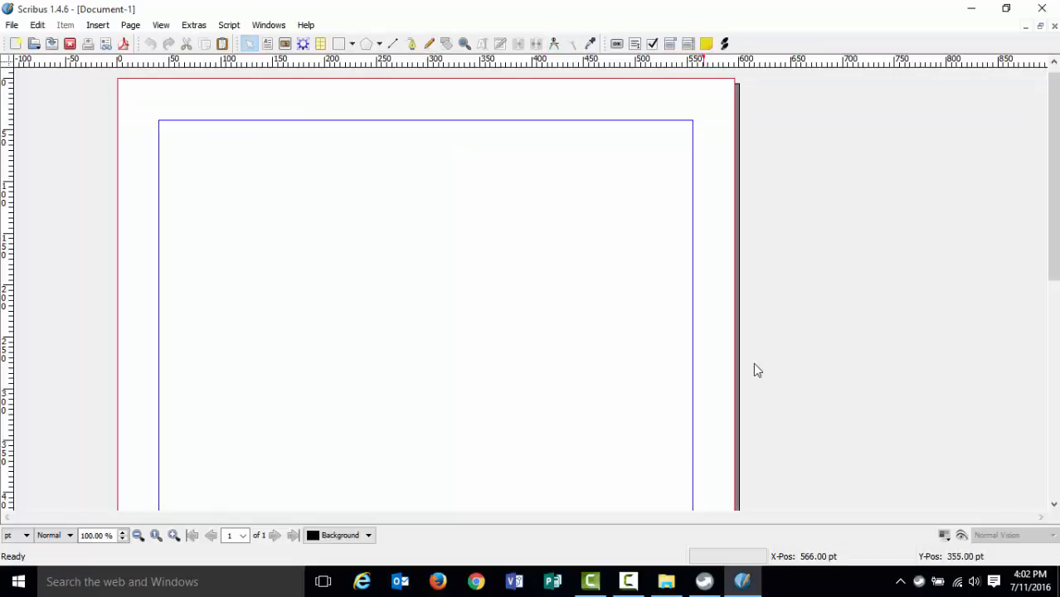
pyautogui.click(1042, 8)
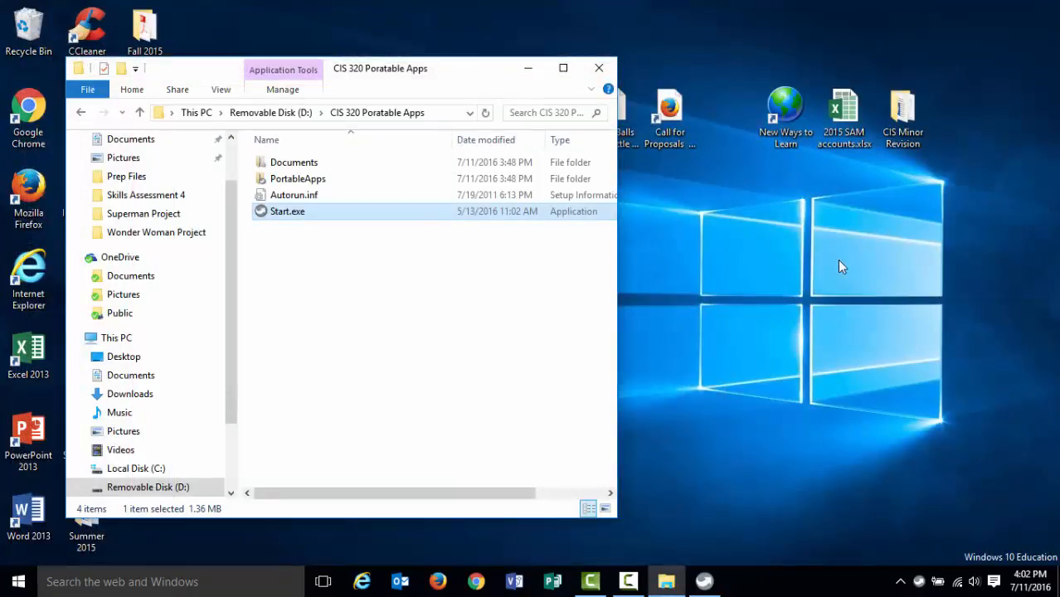